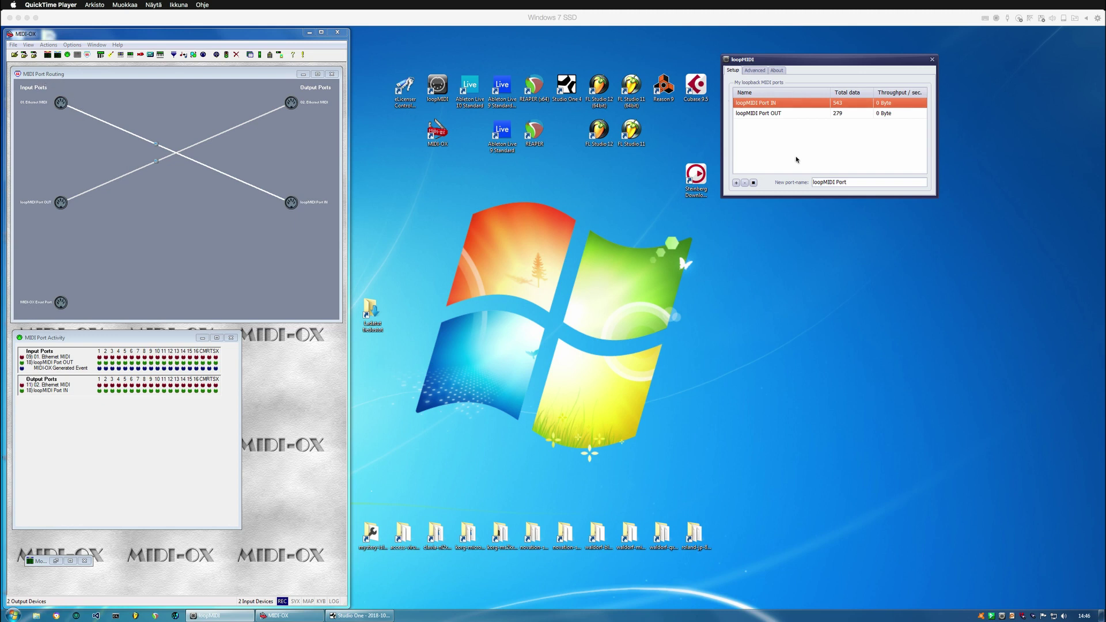
# In the Windows VM, bring forward MIDI-OX's port routing linking loopMIDI ports with Ethernet MIDI.
pyautogui.click(802, 117)
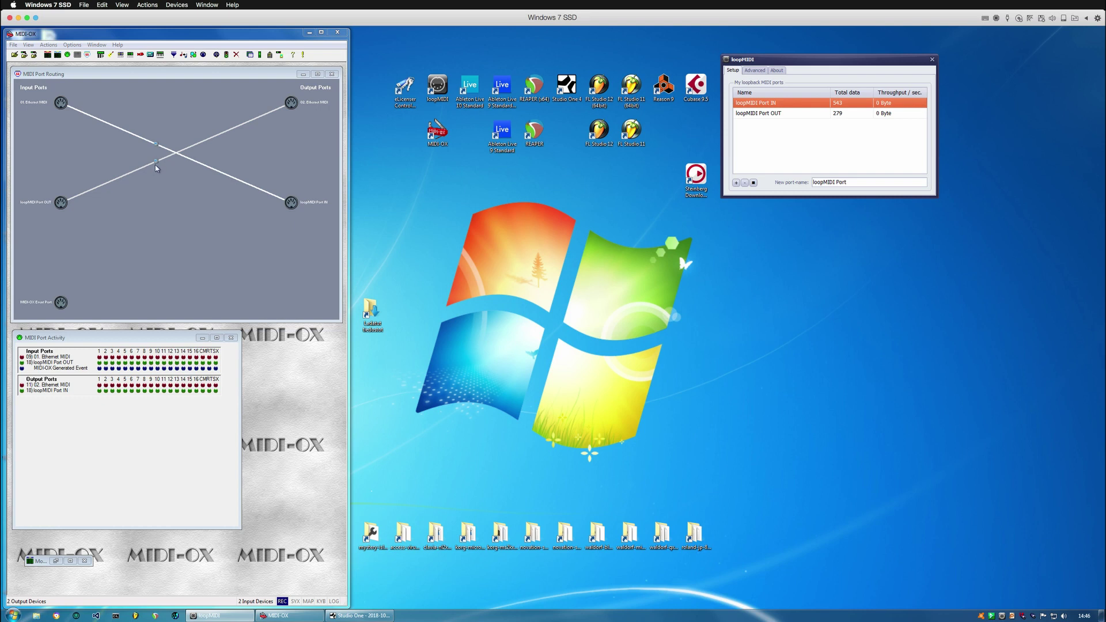
pyautogui.click(149, 193)
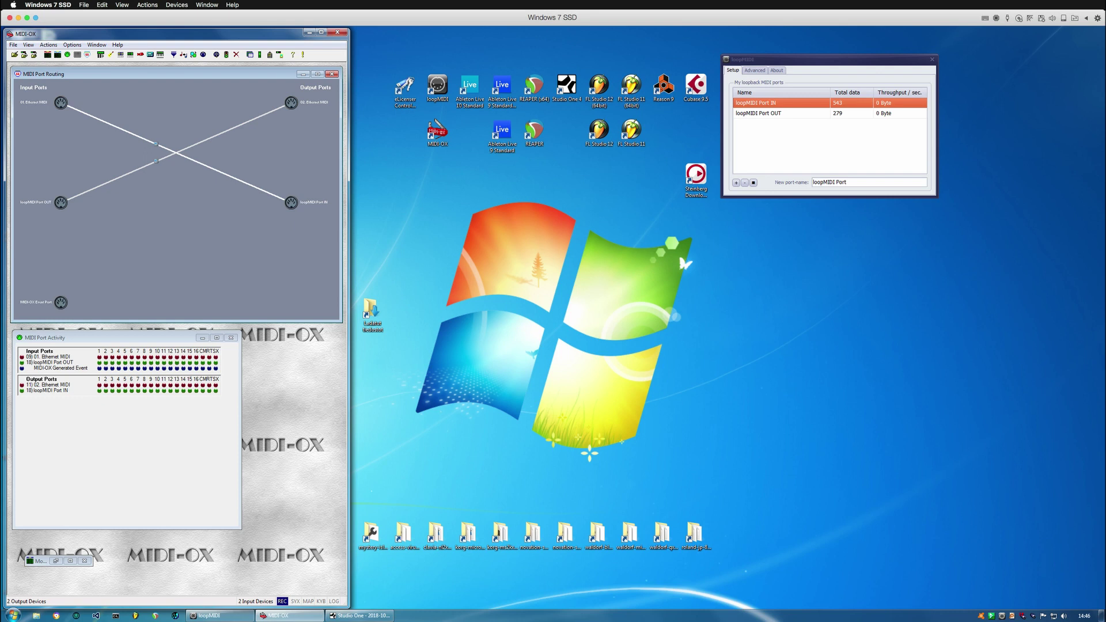
# In Audio MIDI Setup's MIDI Studio, inspect the Virus C Desktop, CS6x and ipMIDI devices.
pyautogui.press('super+Tab')
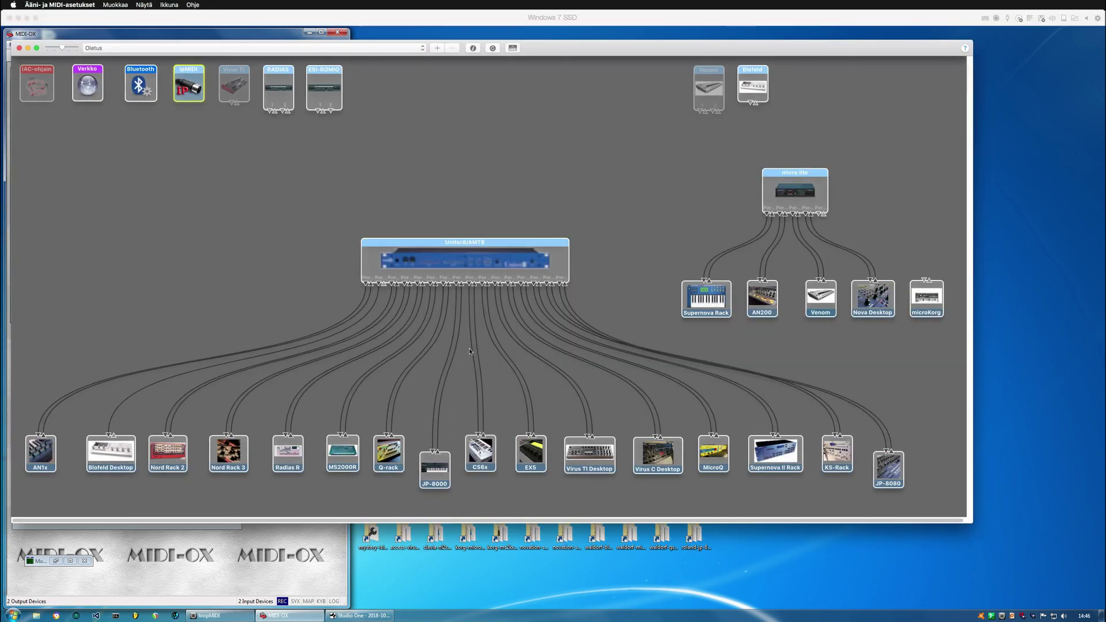
pyautogui.click(659, 461)
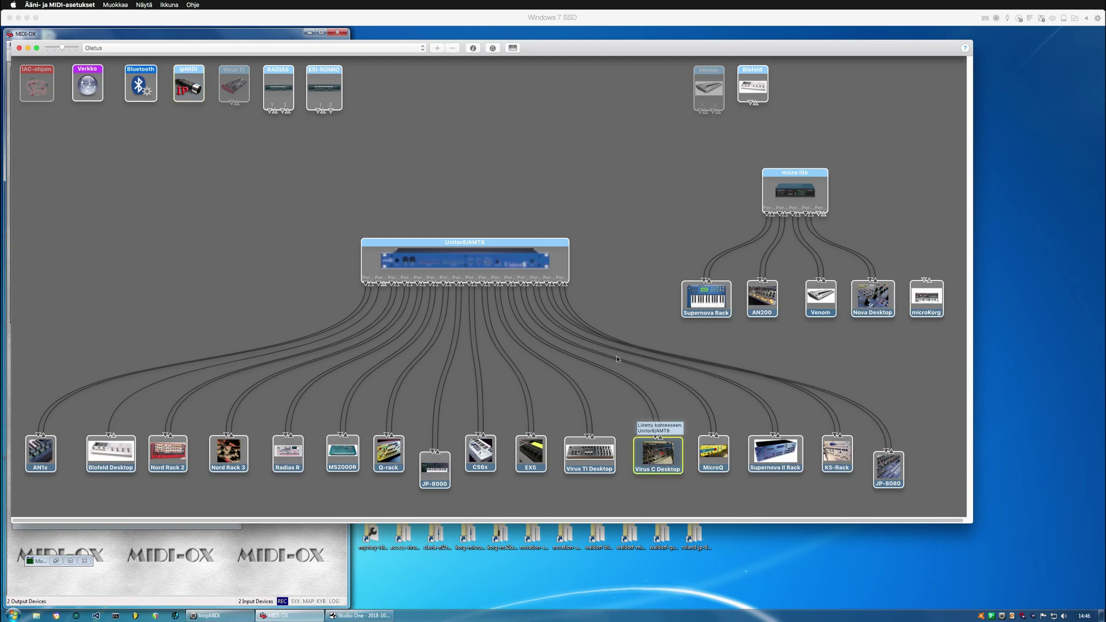
pyautogui.click(484, 460)
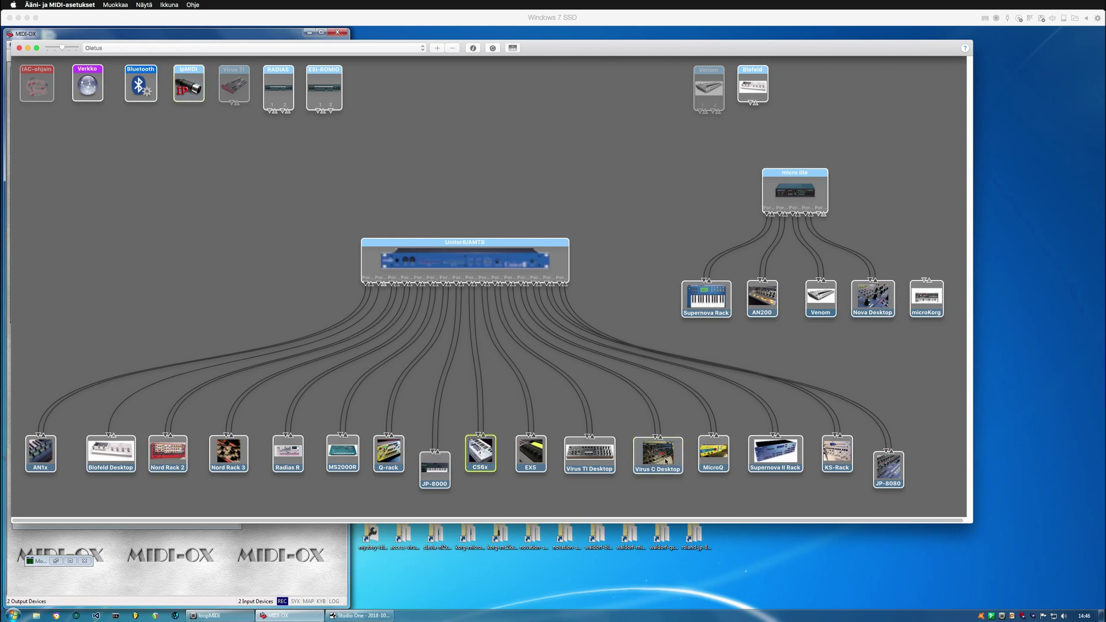
pyautogui.click(673, 450)
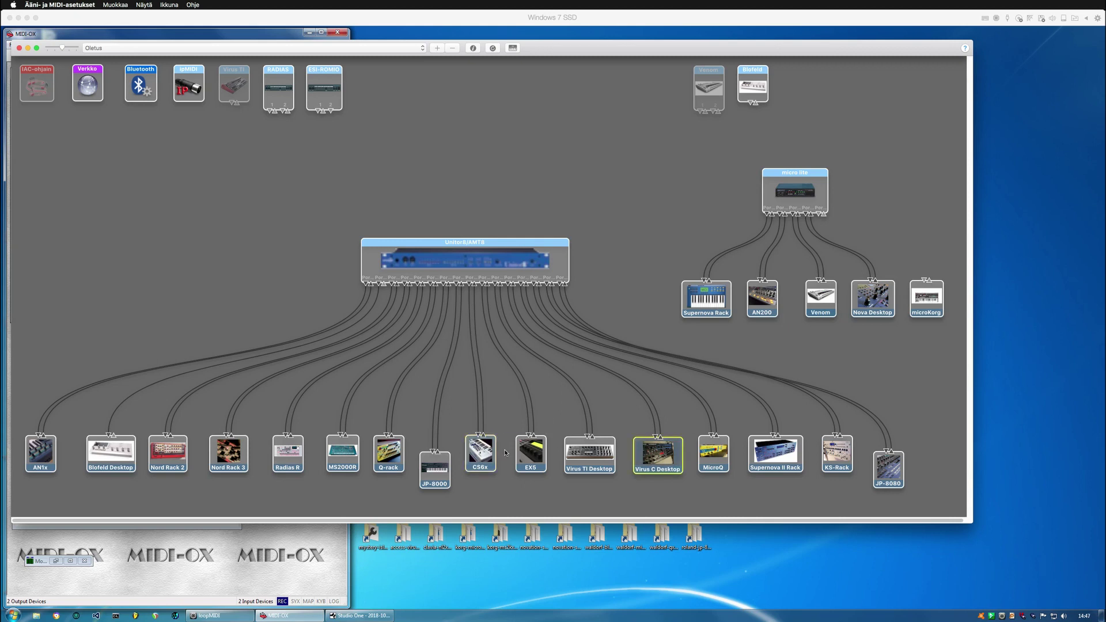
pyautogui.click(189, 84)
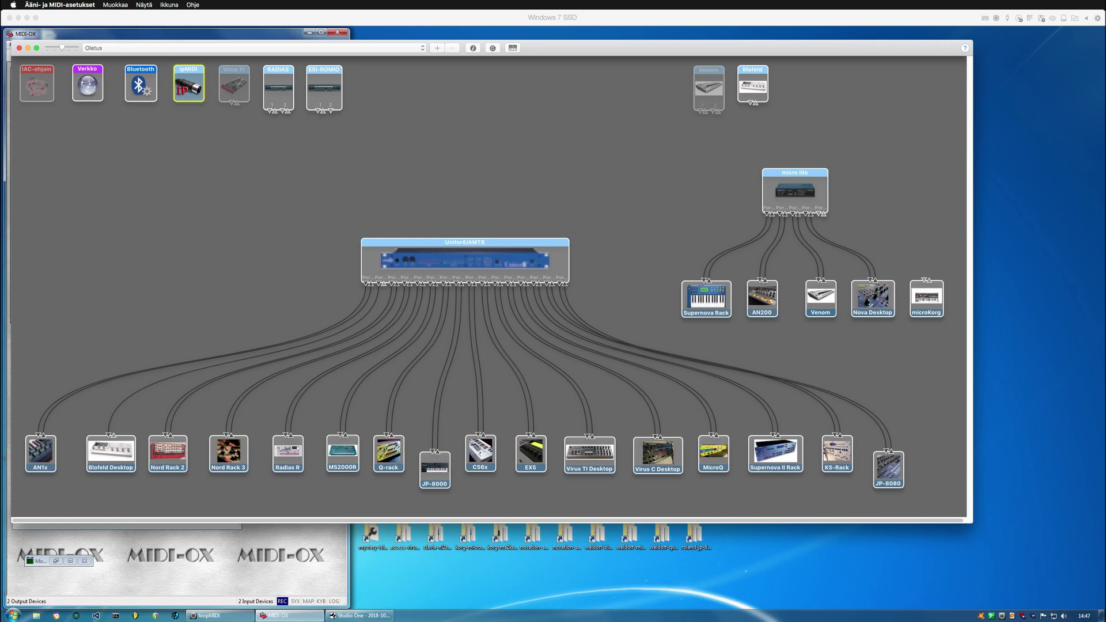
# Check the CS6x, Virus C Desktop and ipMIDI Port 2 patches in VHC Routing Sample.mpb, then return to Windows.
pyautogui.press('super+Tab')
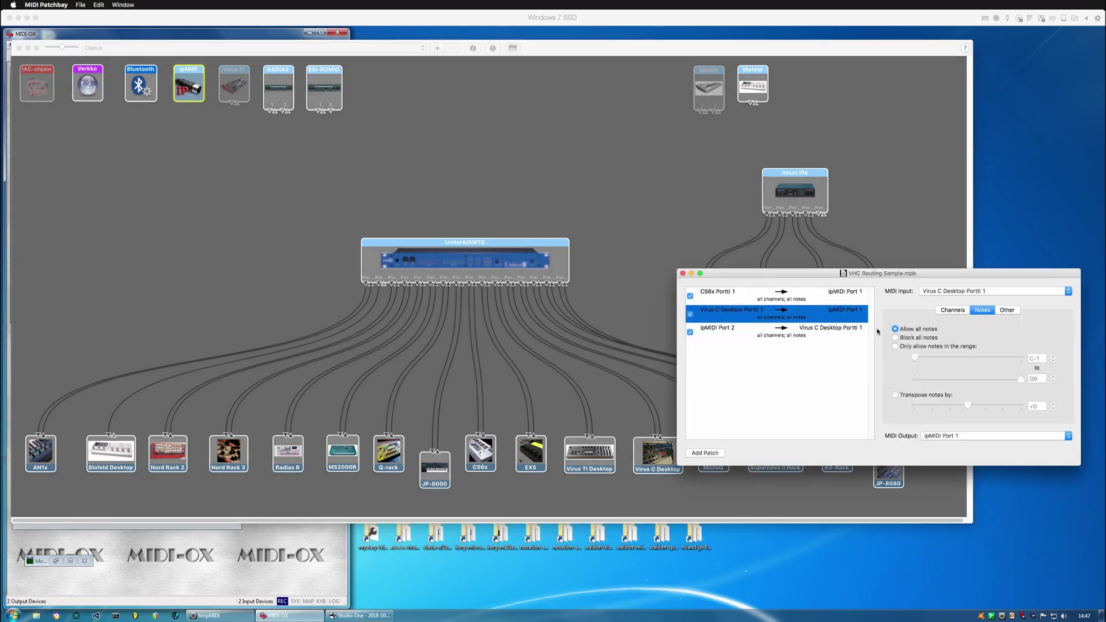
pyautogui.moveTo(793, 274); pyautogui.dragTo(790, 288)
pyautogui.click(724, 313)
pyautogui.click(744, 330)
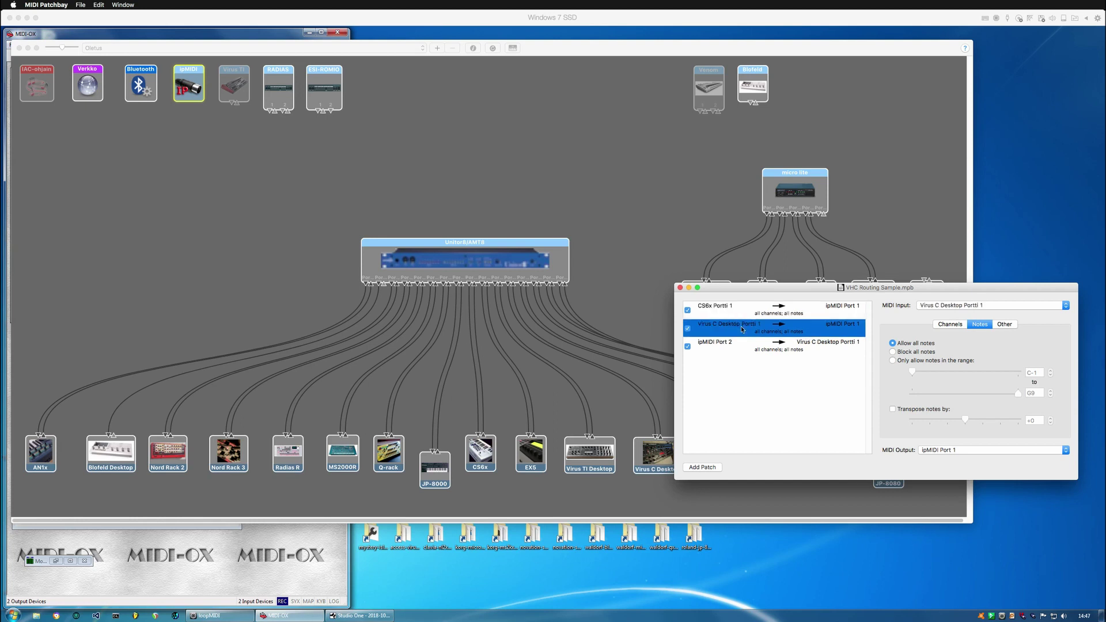
pyautogui.click(736, 345)
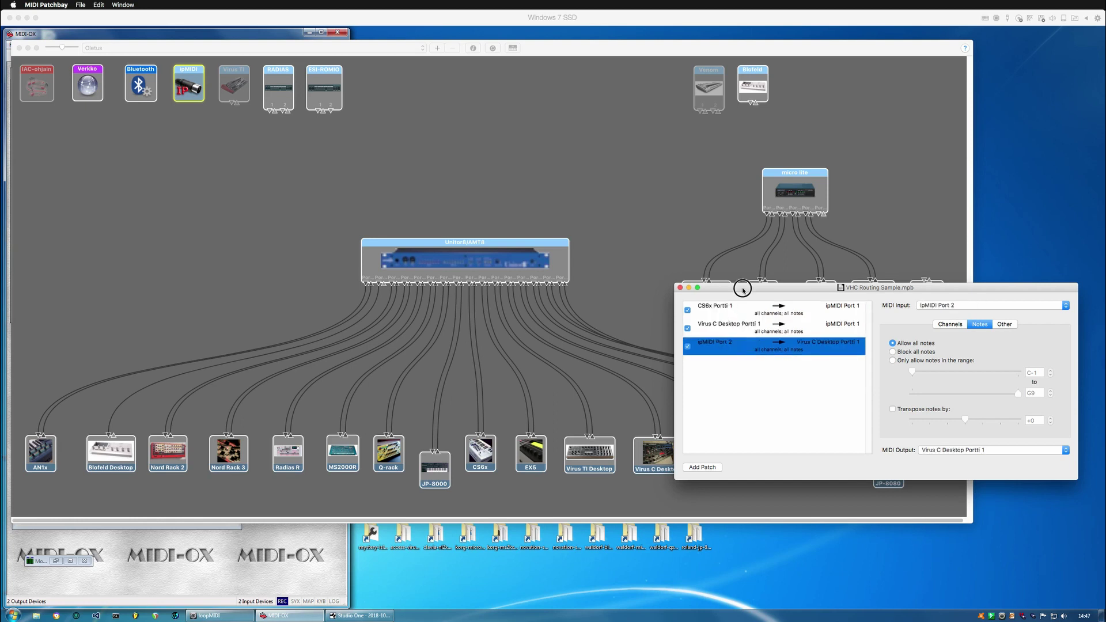
pyautogui.click(797, 570)
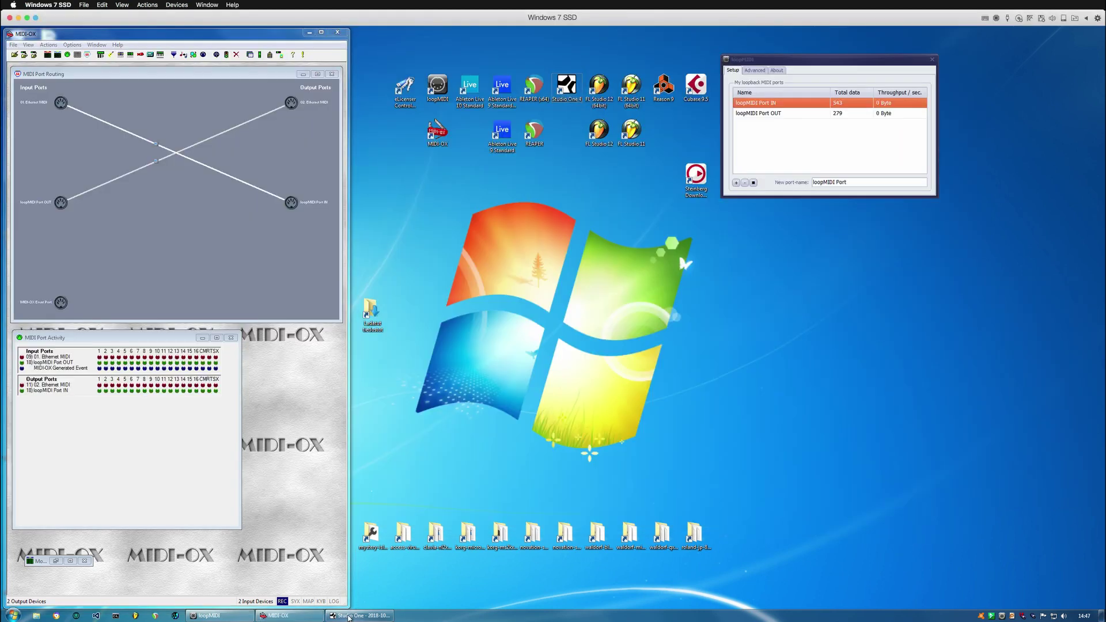
# Show Studio One's External Devices options and select the Yamaha CS6x entry.
pyautogui.click(360, 615)
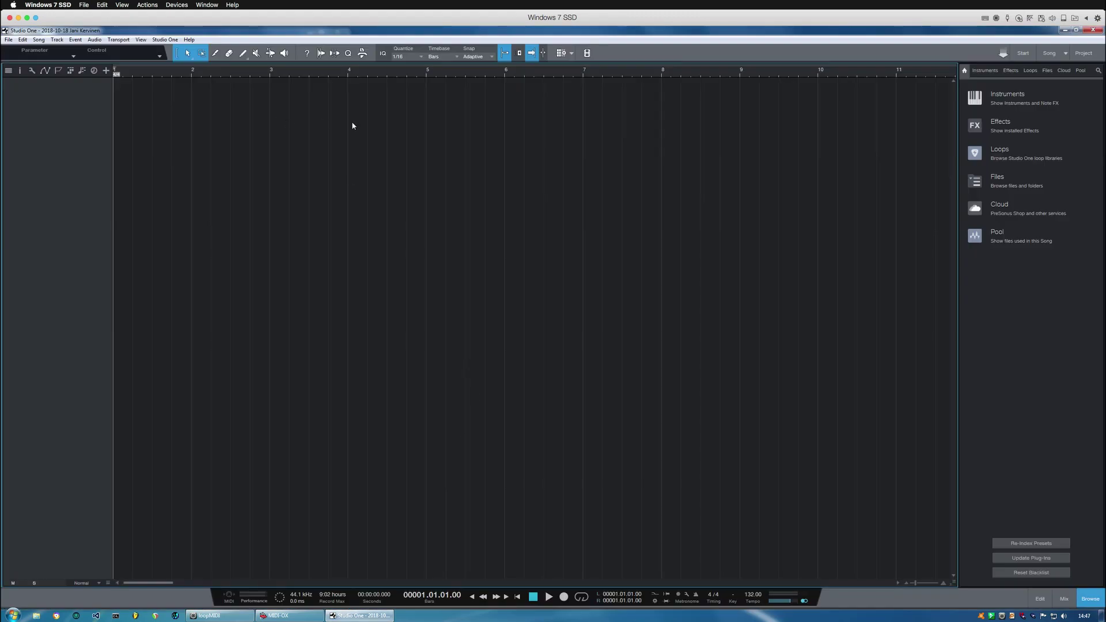
pyautogui.click(165, 39)
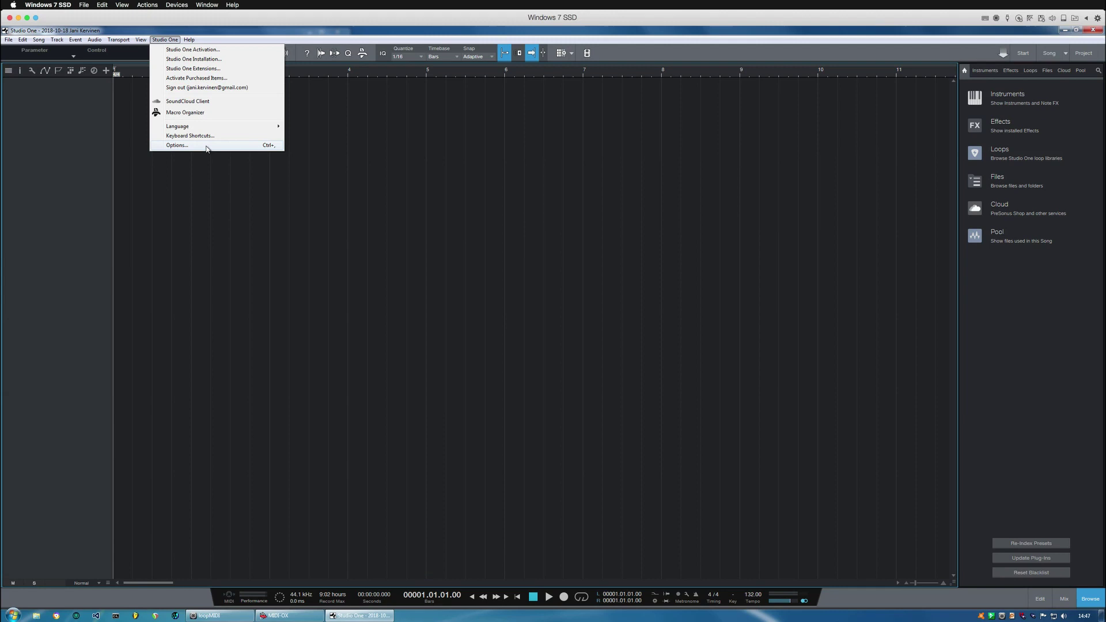
pyautogui.click(207, 146)
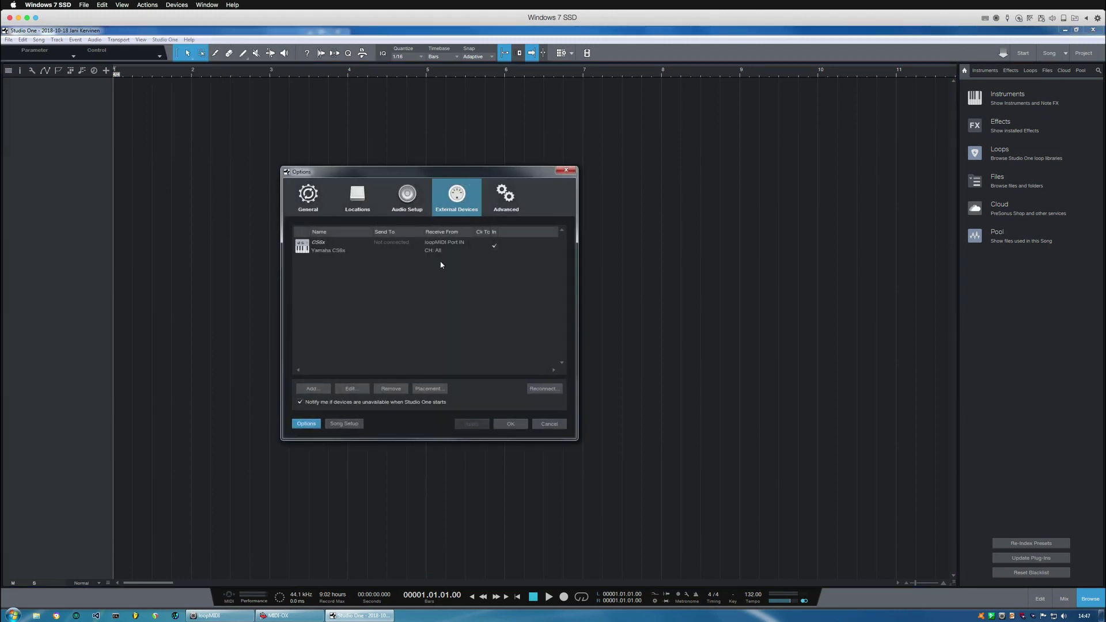
pyautogui.click(341, 253)
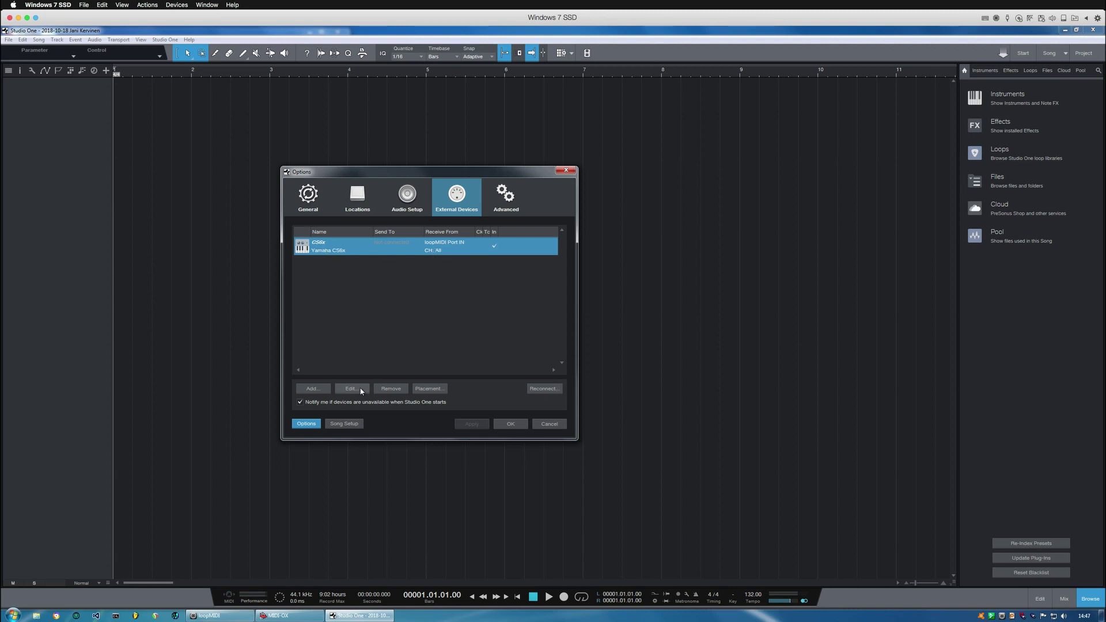
# Create a new instrument device with manufacturer Access and device name Virus C Desktop.
pyautogui.click(313, 388)
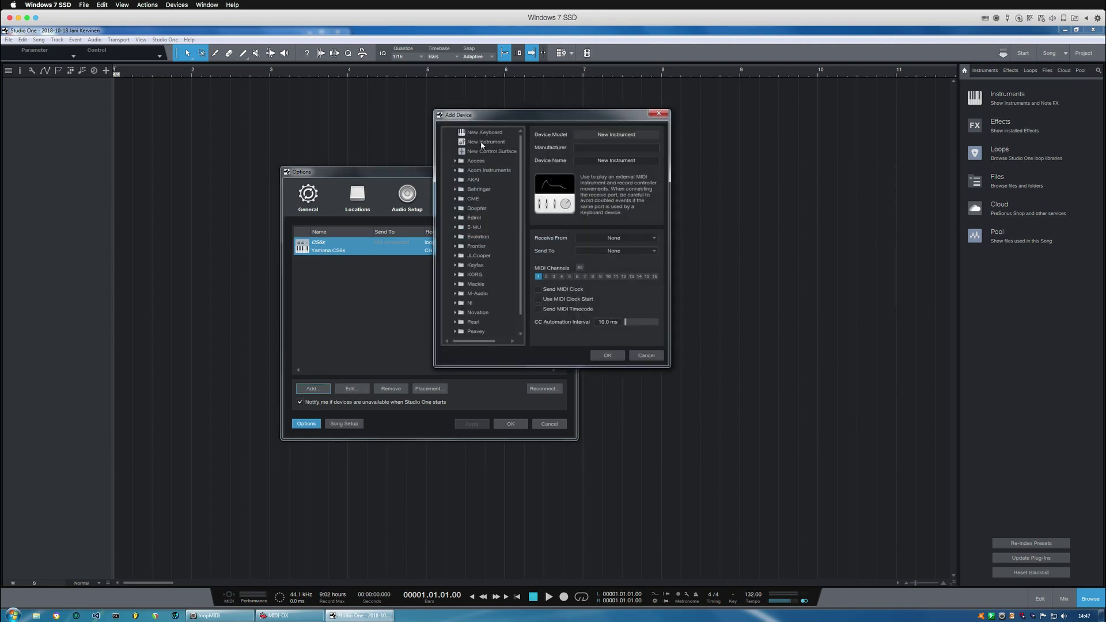
pyautogui.click(503, 143)
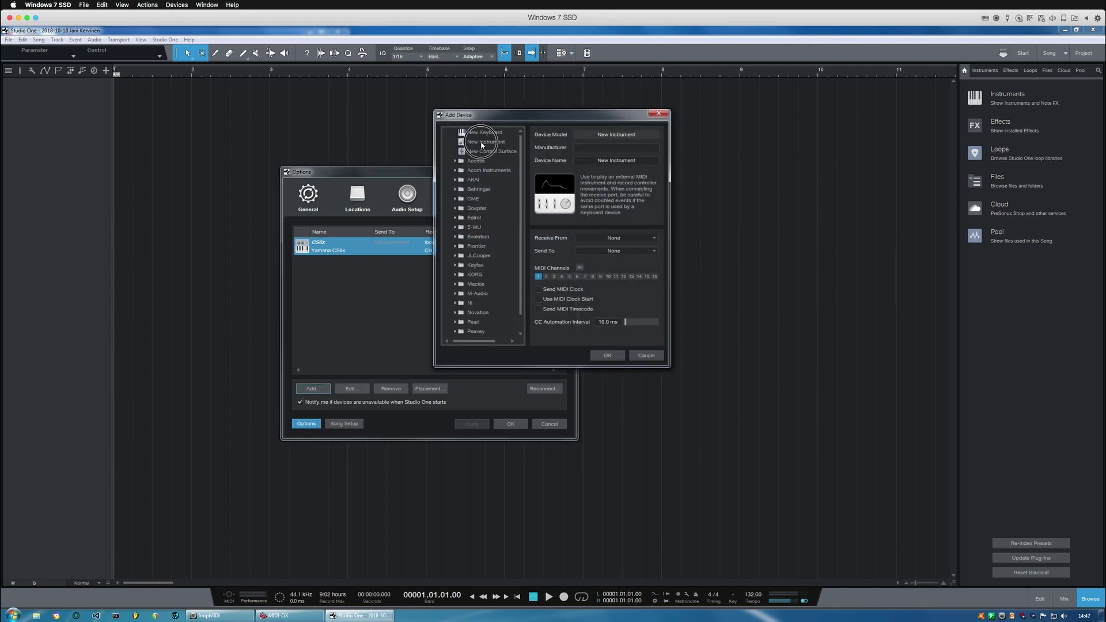
pyautogui.click(622, 148)
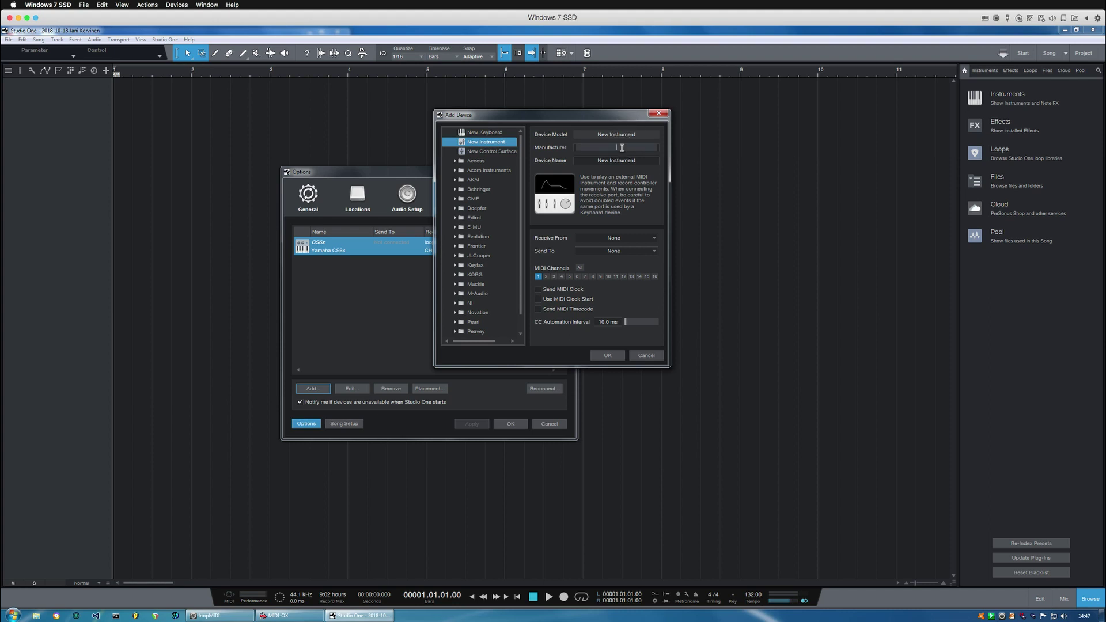
pyautogui.write('Access')
pyautogui.click(618, 160)
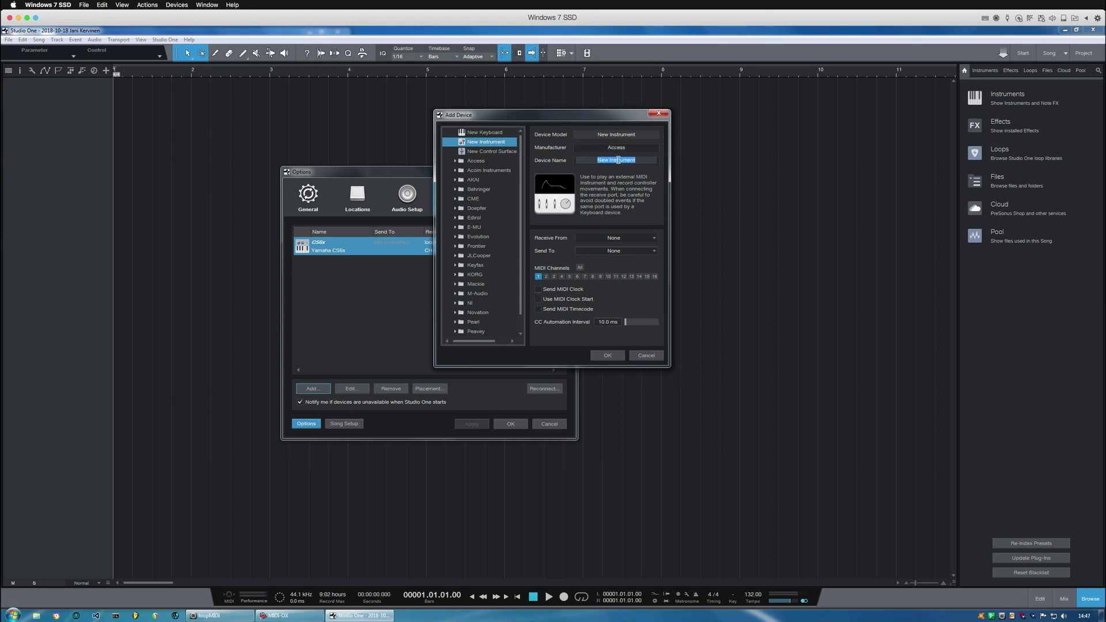
pyautogui.write('Virus C Desktop')
# Send it to loopMIDI Port OUT on all channels with MIDI clock, and confirm.
pyautogui.click(606, 253)
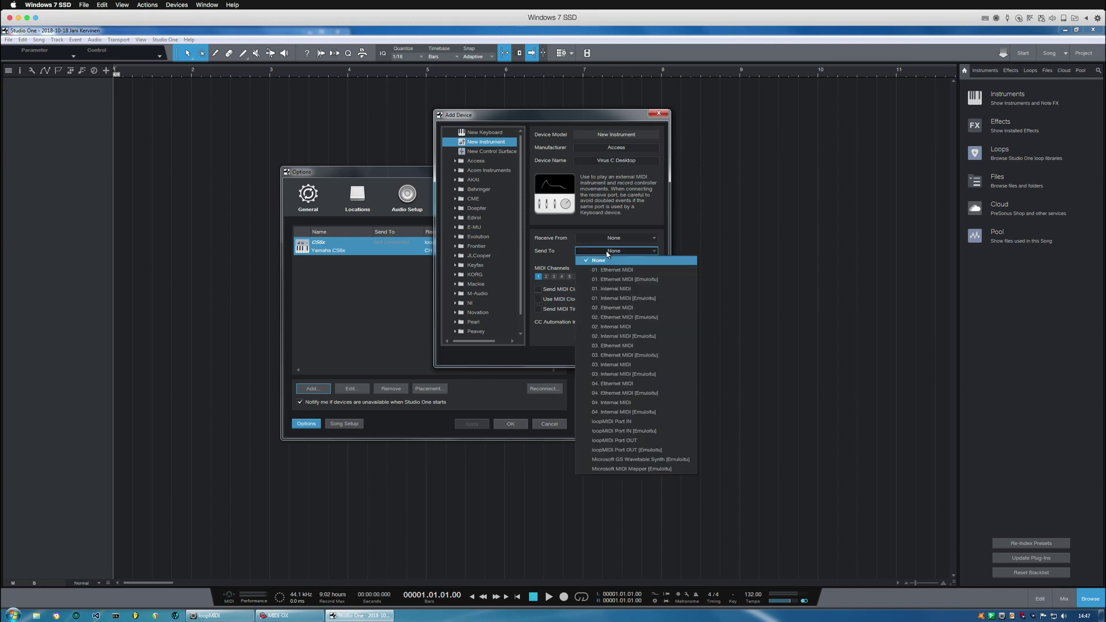
pyautogui.click(627, 442)
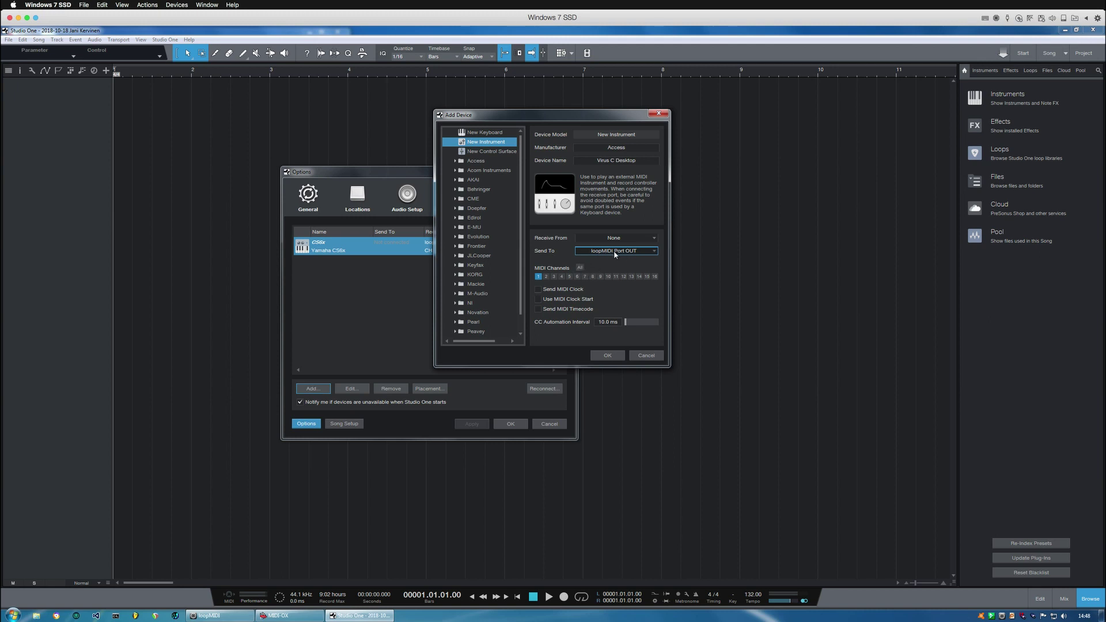
pyautogui.click(580, 268)
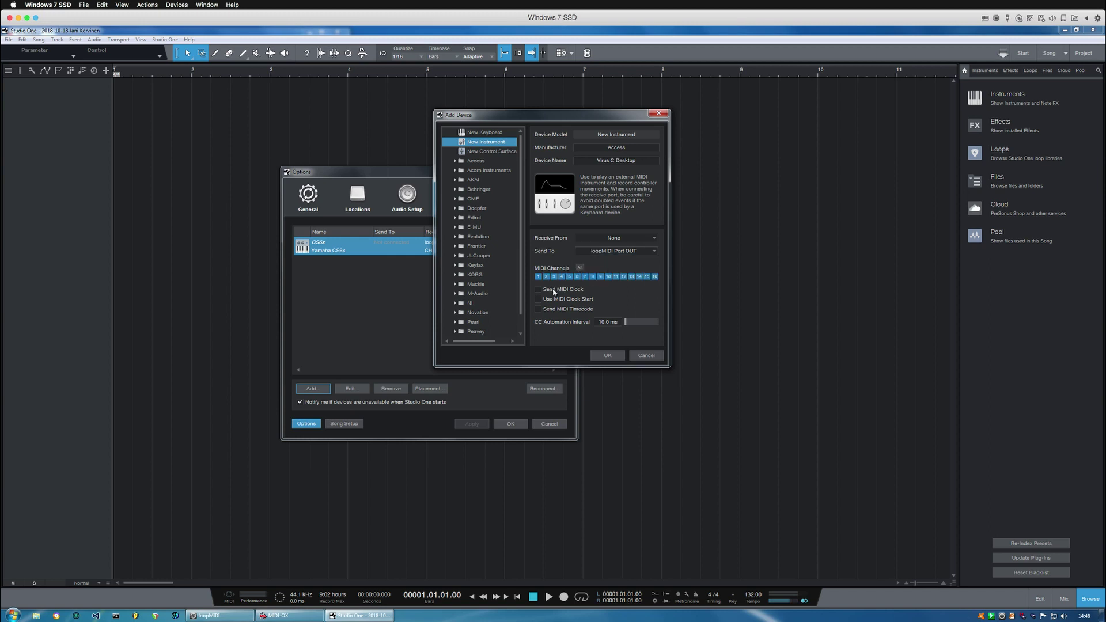
pyautogui.click(557, 290)
pyautogui.click(607, 356)
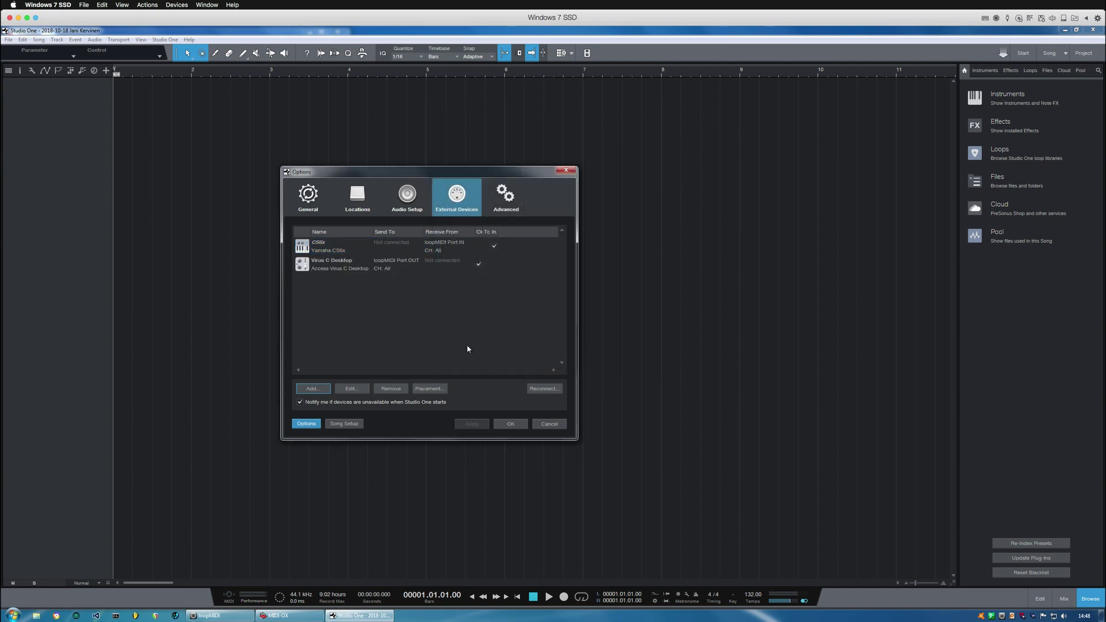
# Accept the Options, then create a VirusHC Editor x64 instrument track from the Instruments browser.
pyautogui.click(393, 271)
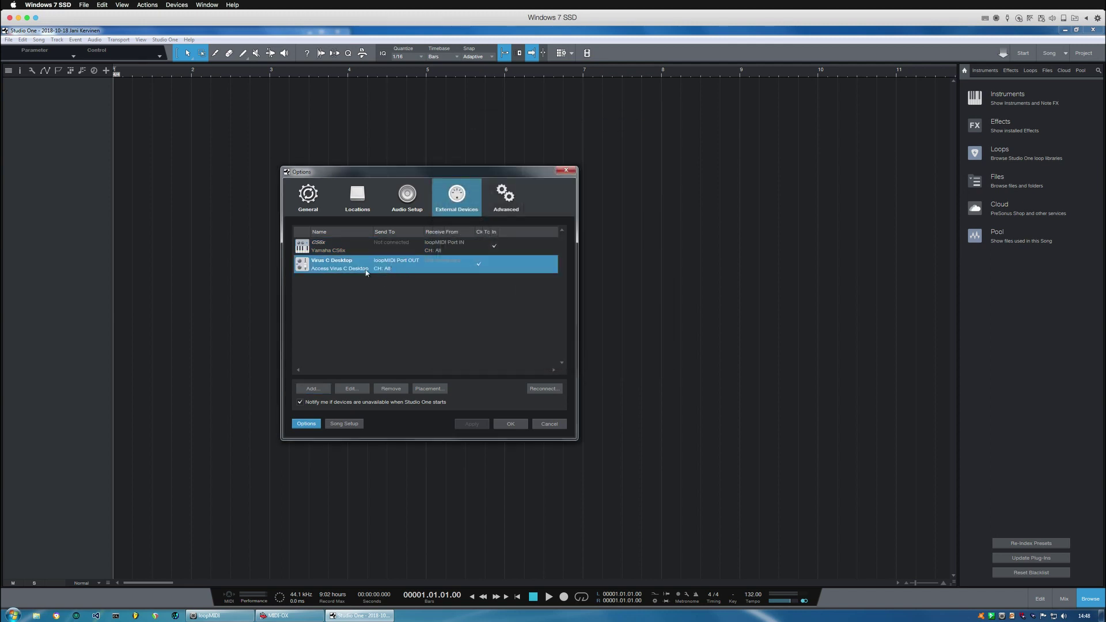
pyautogui.click(509, 424)
pyautogui.click(1001, 94)
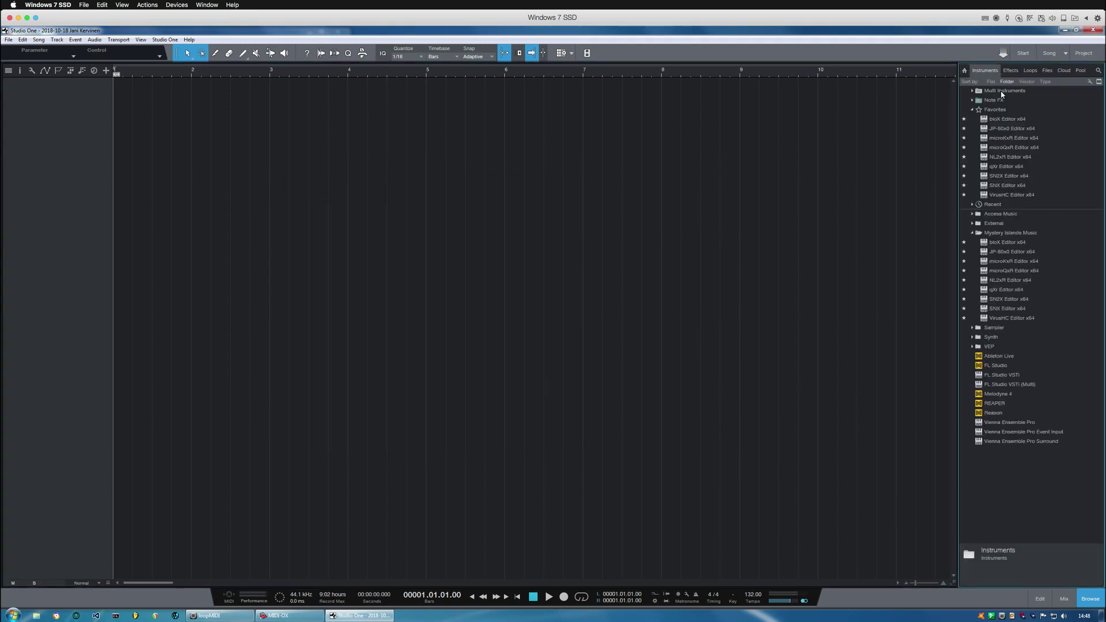
pyautogui.moveTo(1019, 318); pyautogui.dragTo(99, 150)
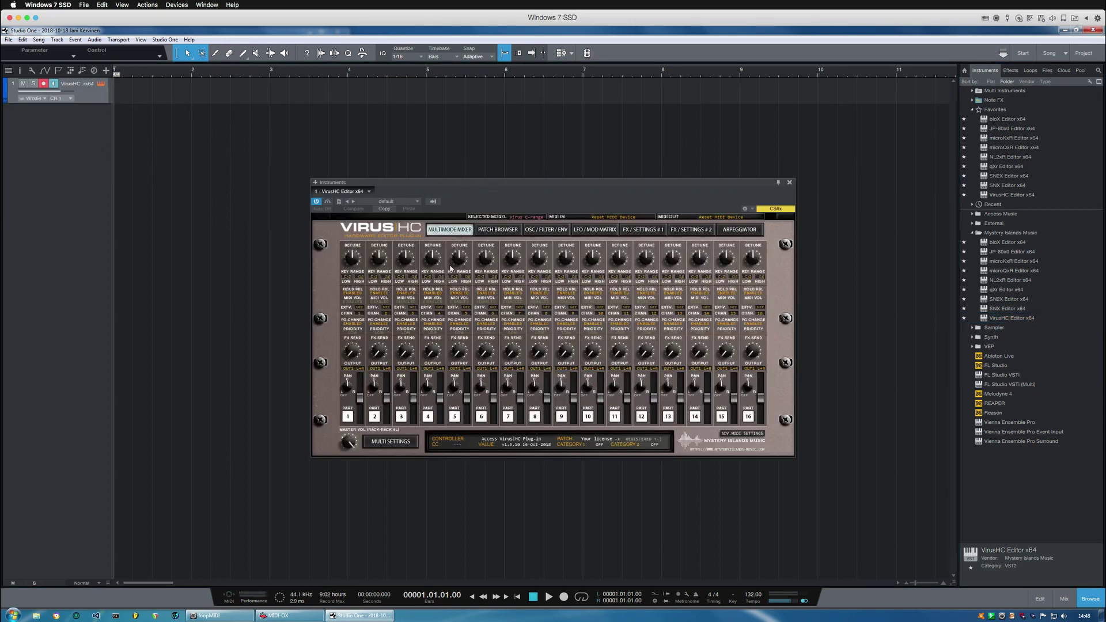
# Keep Virus C-range as the model in the editor's multi settings.
pyautogui.click(391, 442)
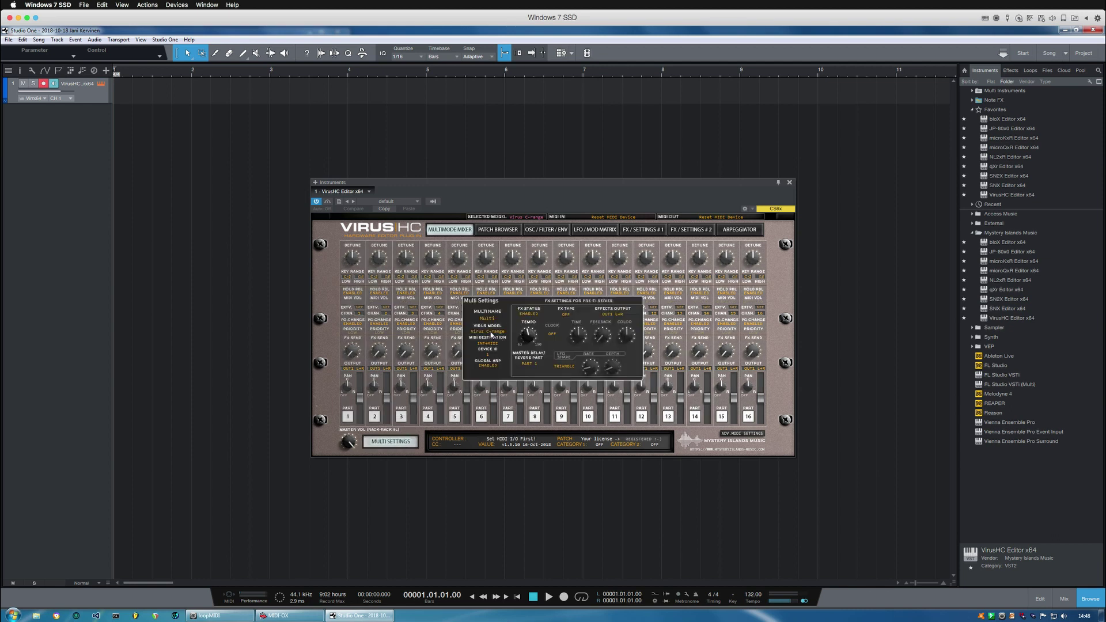
pyautogui.click(486, 331)
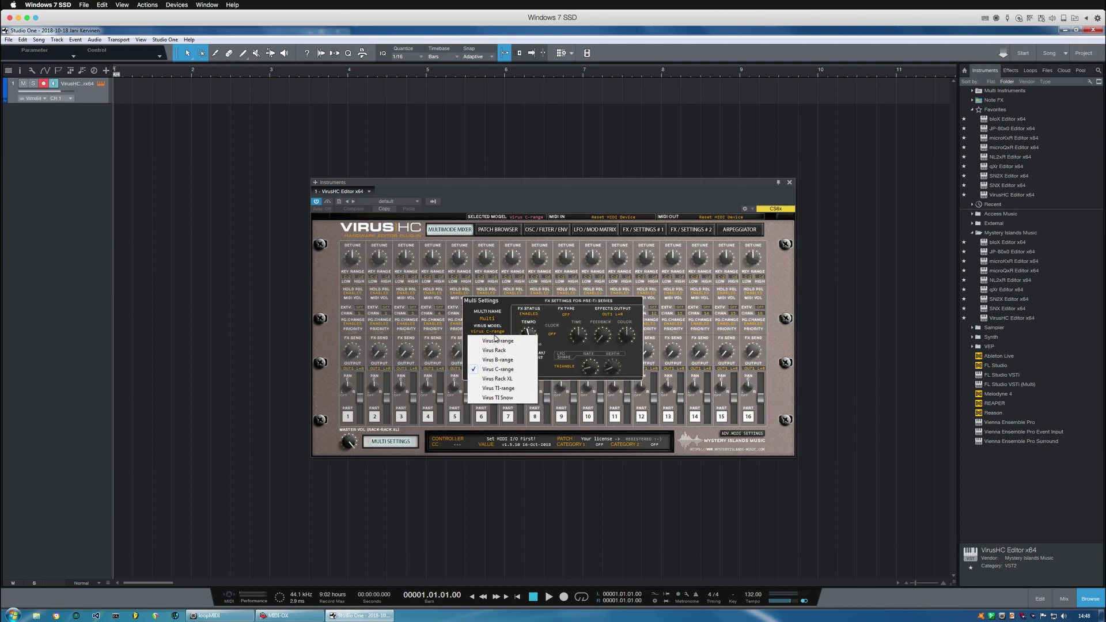
pyautogui.click(498, 369)
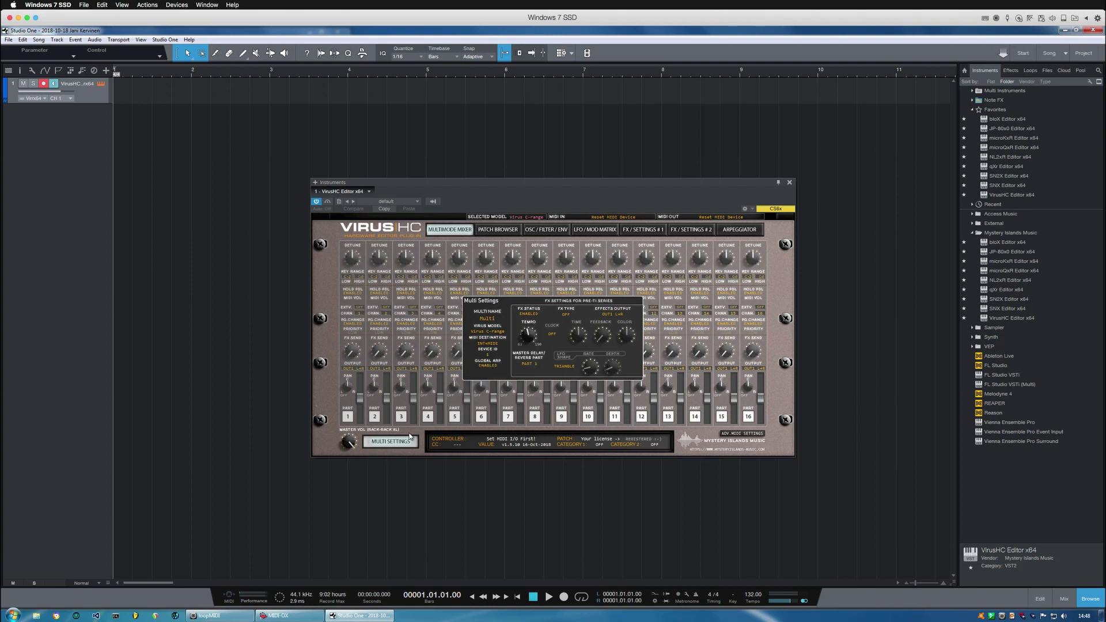
pyautogui.click(391, 442)
# Set MIDI in to 01. Ethernet MIDI and out to 02. Ethernet MIDI, then show the patch browser.
pyautogui.click(589, 216)
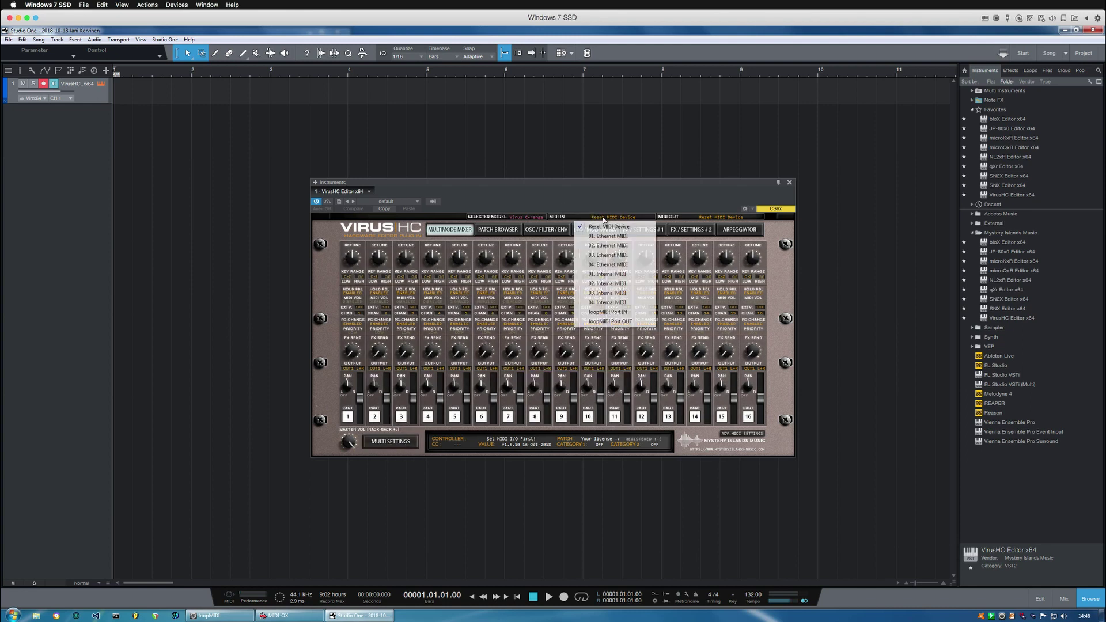
pyautogui.click(609, 236)
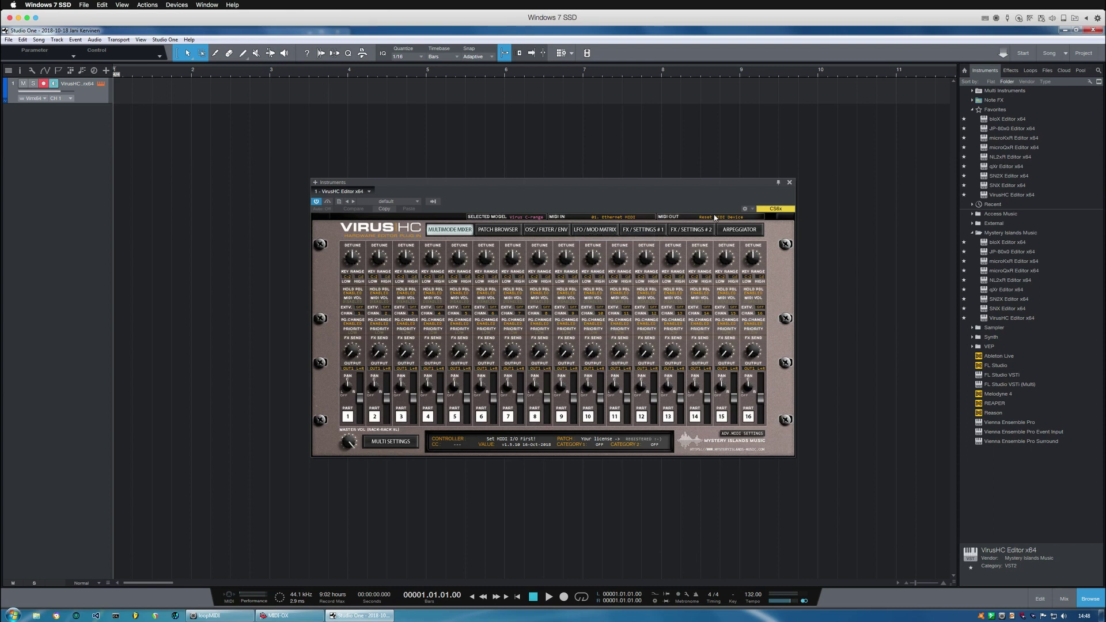
pyautogui.click(716, 217)
pyautogui.click(722, 256)
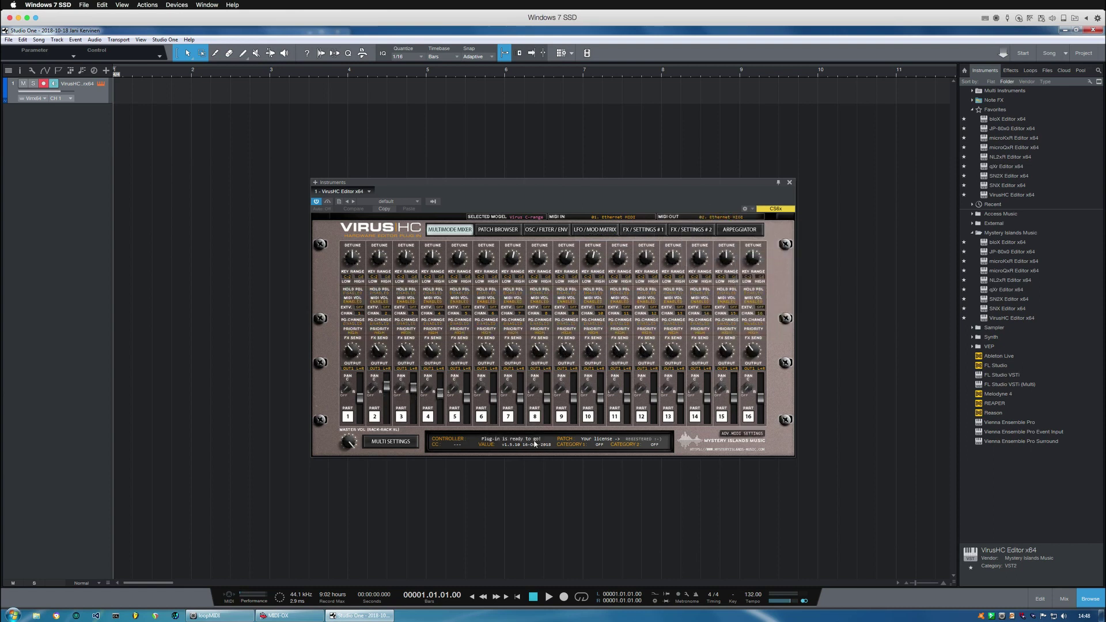
pyautogui.click(499, 230)
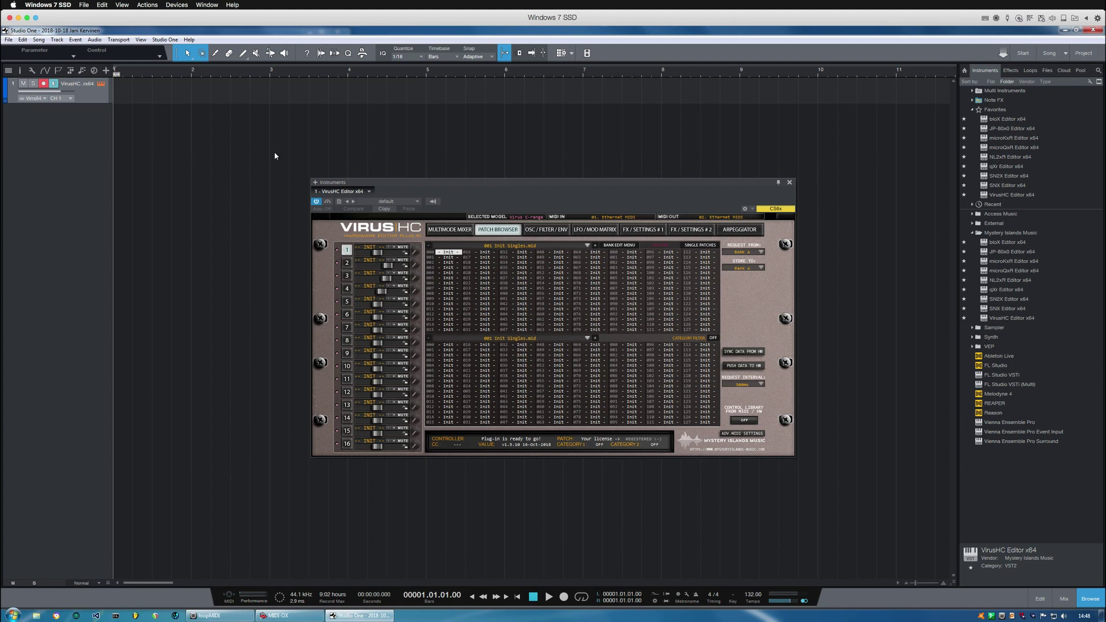
# Load Access Virus Revealed Vol 1, sync all 16 slot patches from hardware, and show Osc/Filter/Env.
pyautogui.click(516, 247)
pyautogui.click(496, 278)
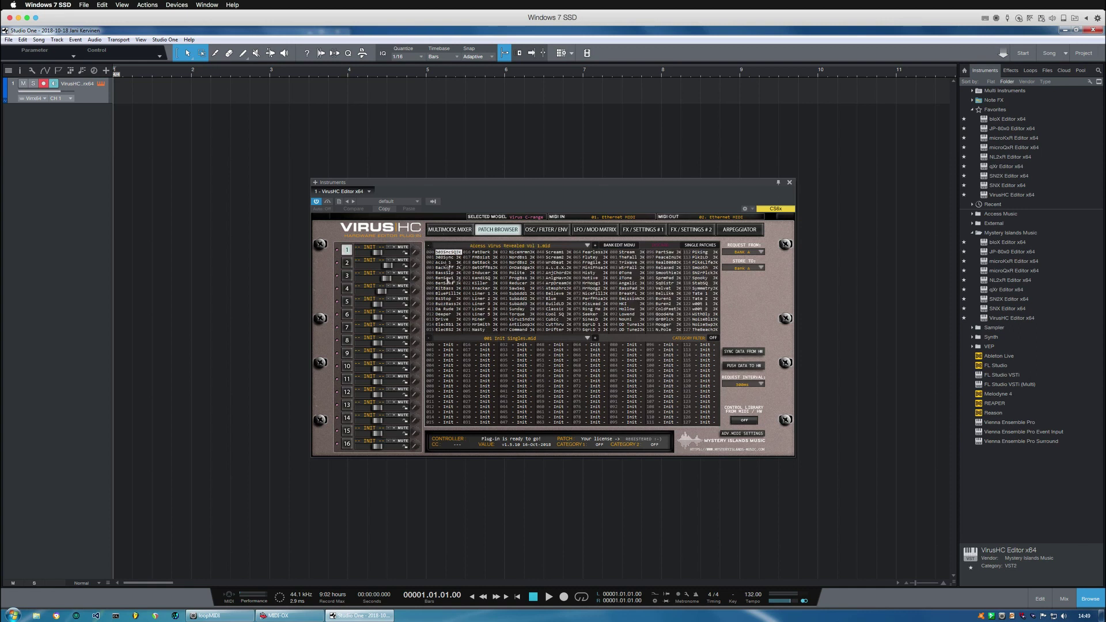
pyautogui.click(347, 251)
pyautogui.click(745, 353)
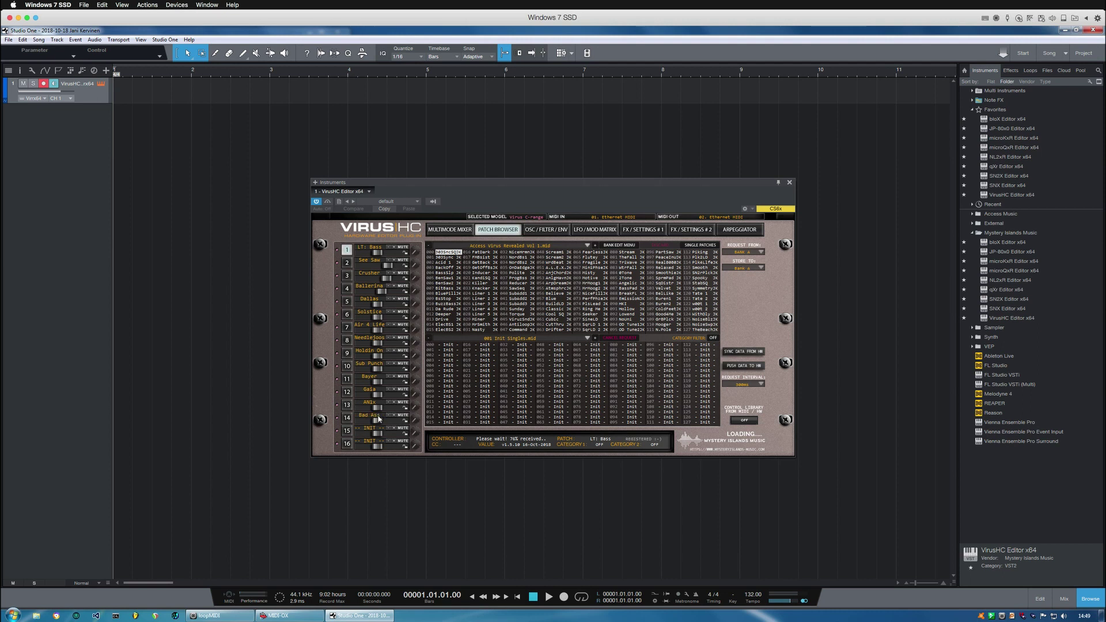
pyautogui.click(534, 231)
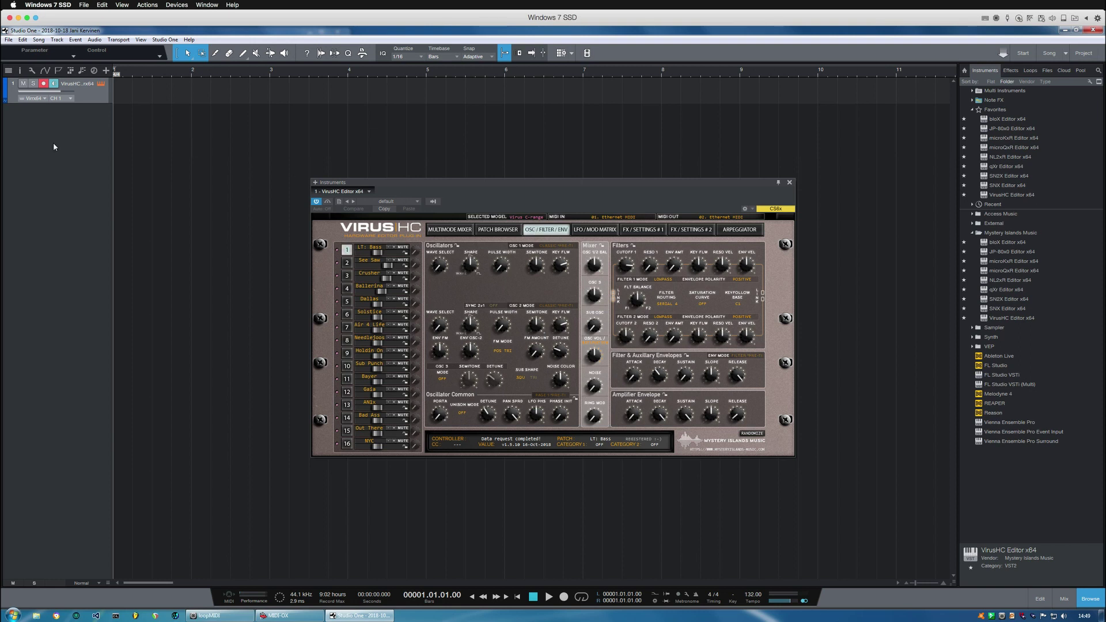
# Add 16 Virus C MIDI tracks outputting to Virus C Desktop, channels ascending from 1.
pyautogui.click(19, 71)
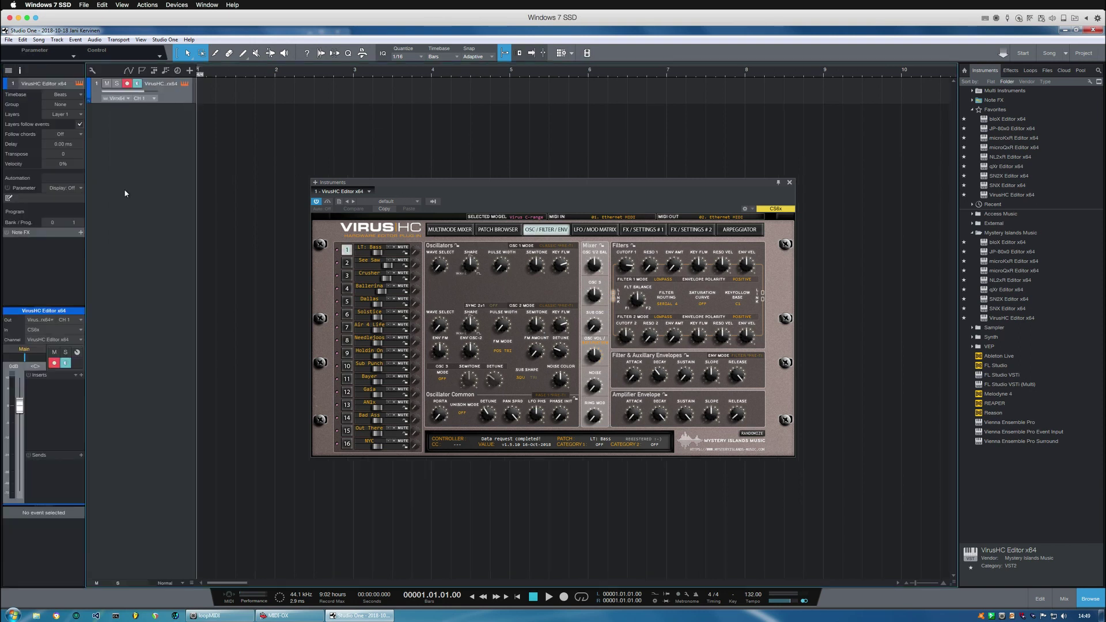
pyautogui.click(146, 141)
pyautogui.click(189, 70)
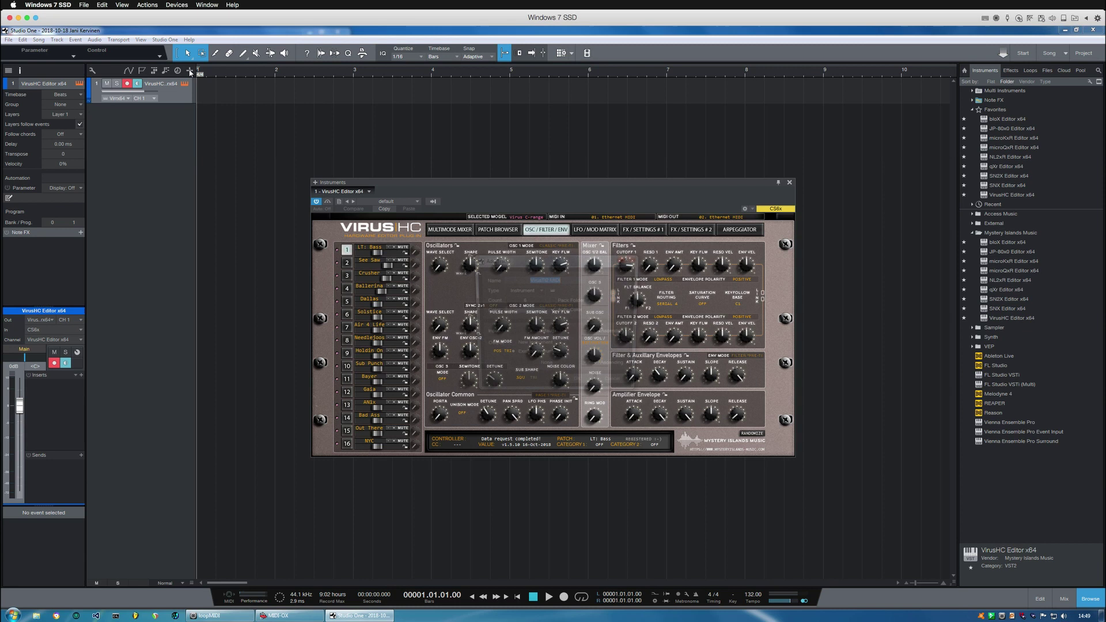
pyautogui.click(547, 280)
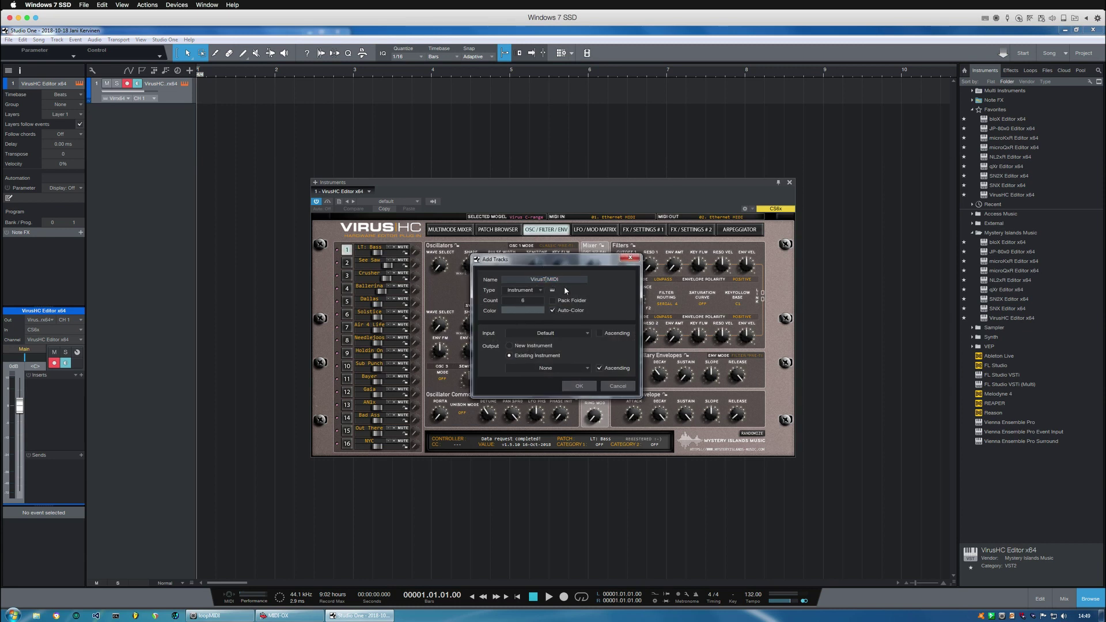
pyautogui.write('C')
pyautogui.click(529, 299)
pyautogui.write('16')
pyautogui.click(541, 368)
pyautogui.moveTo(541, 387)
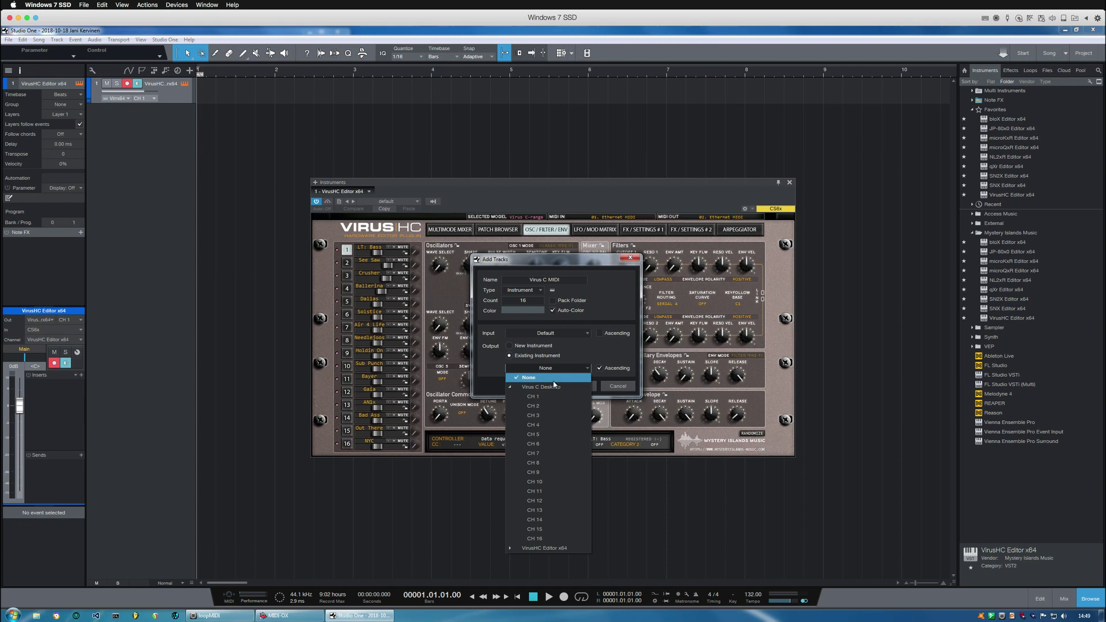
pyautogui.click(579, 380)
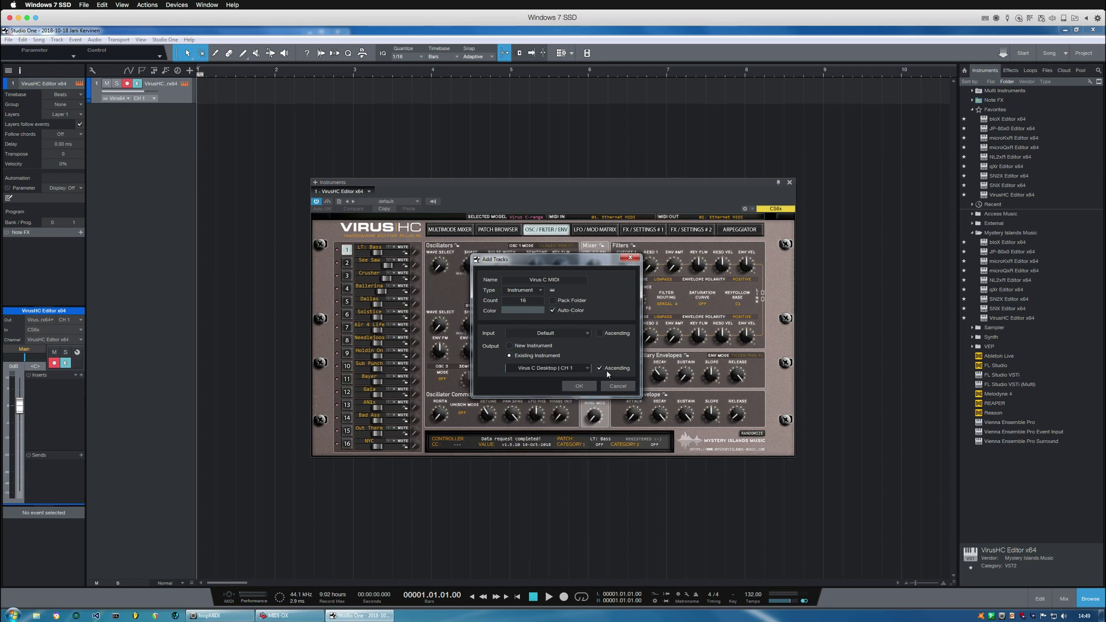
pyautogui.click(579, 386)
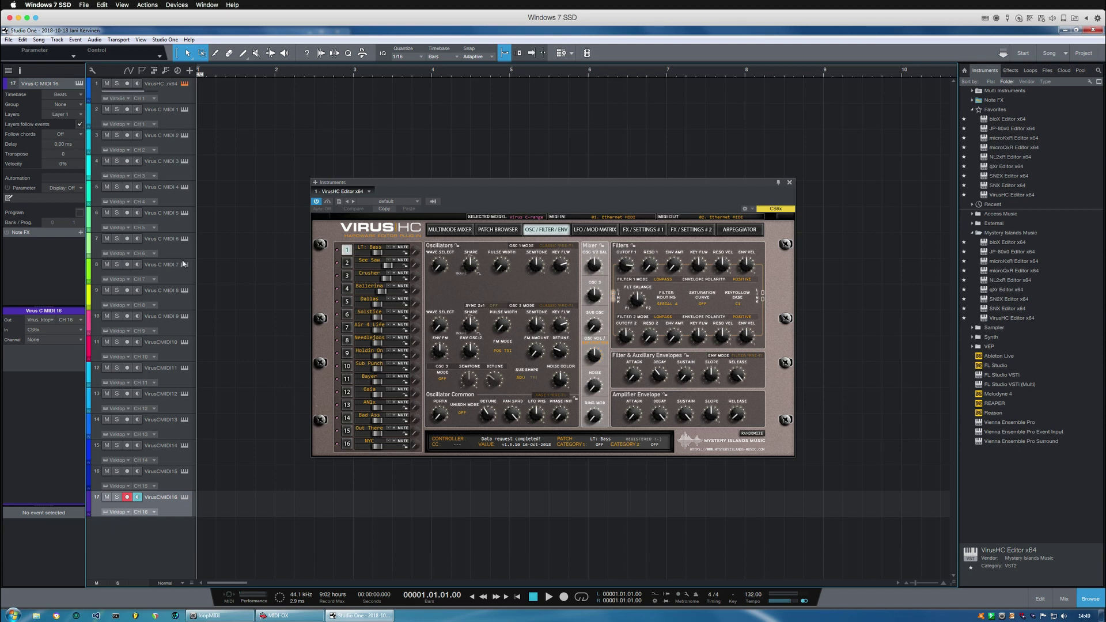
# Record-arm the Virus C MIDI 1 track, leaving the track list context menu unused.
pyautogui.click(175, 117)
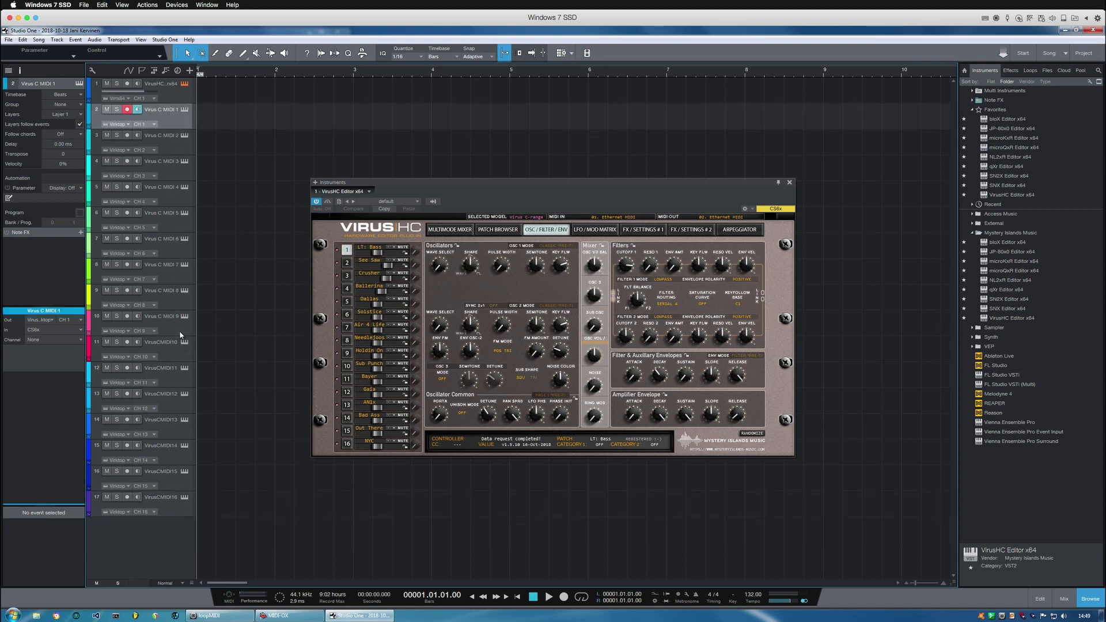
pyautogui.rightClick(158, 530)
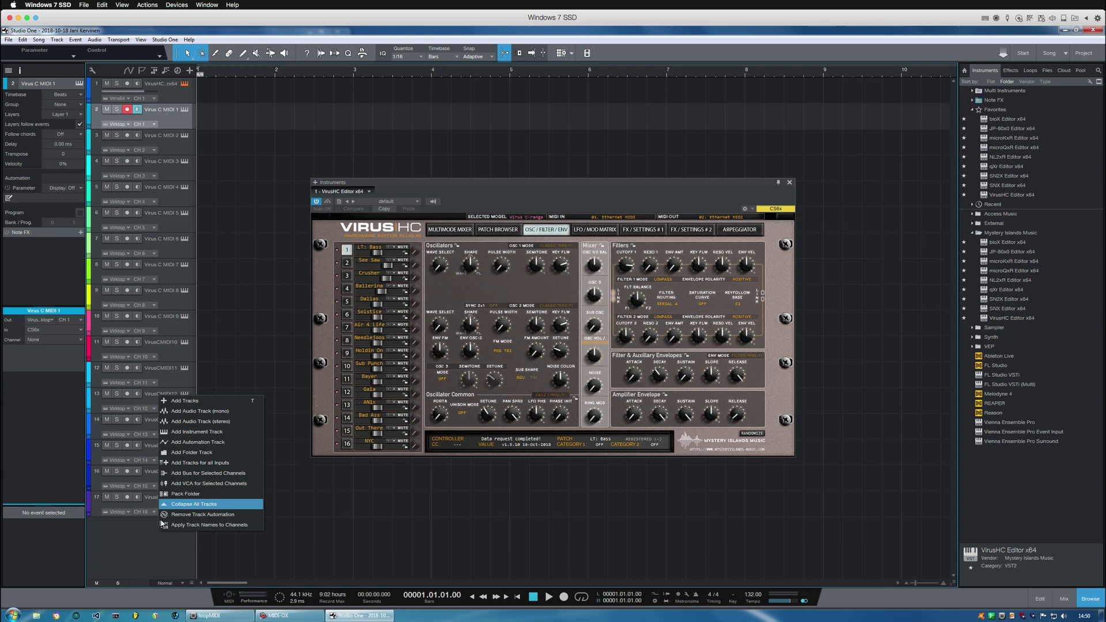
pyautogui.click(150, 552)
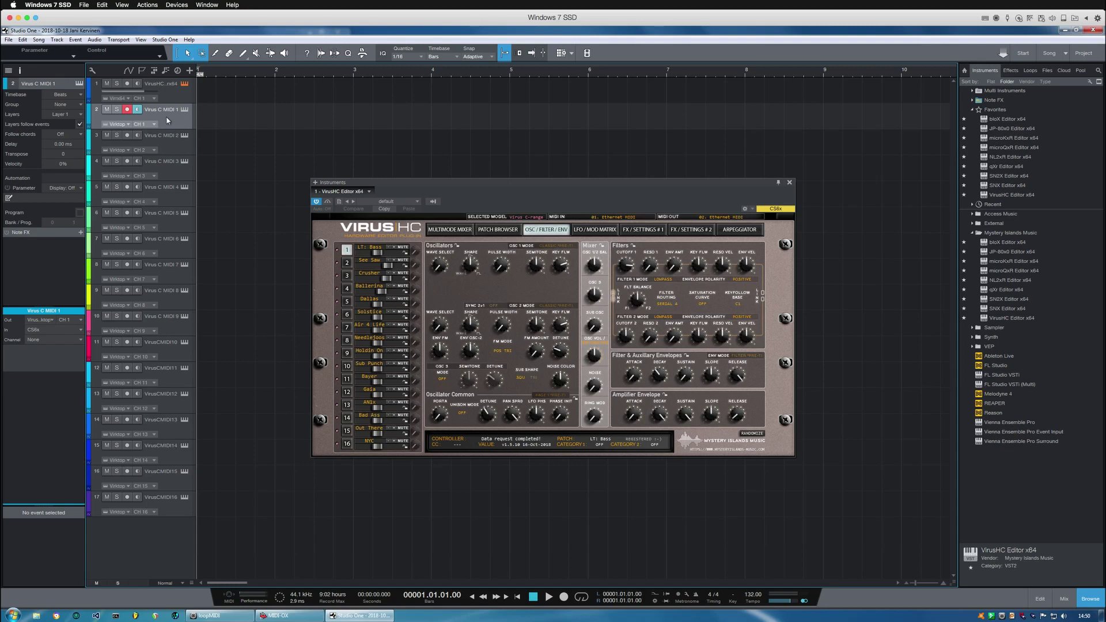
# Arm the Virus C MIDI 2, 3, 4 and 5 tracks in turn, ending on MIDI 5.
pyautogui.click(172, 146)
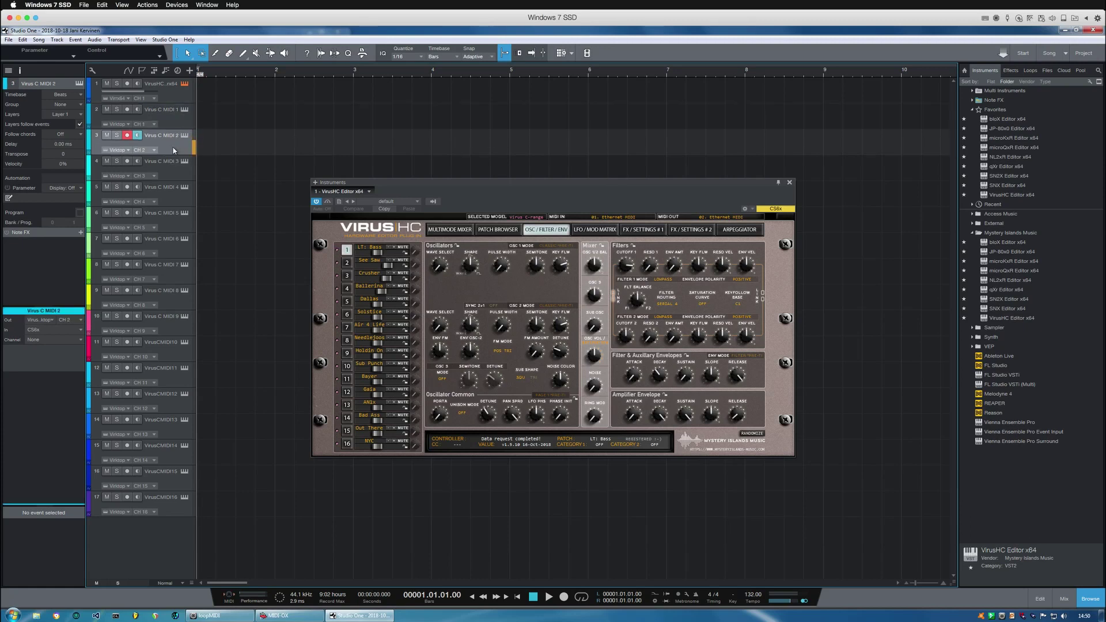
pyautogui.click(171, 166)
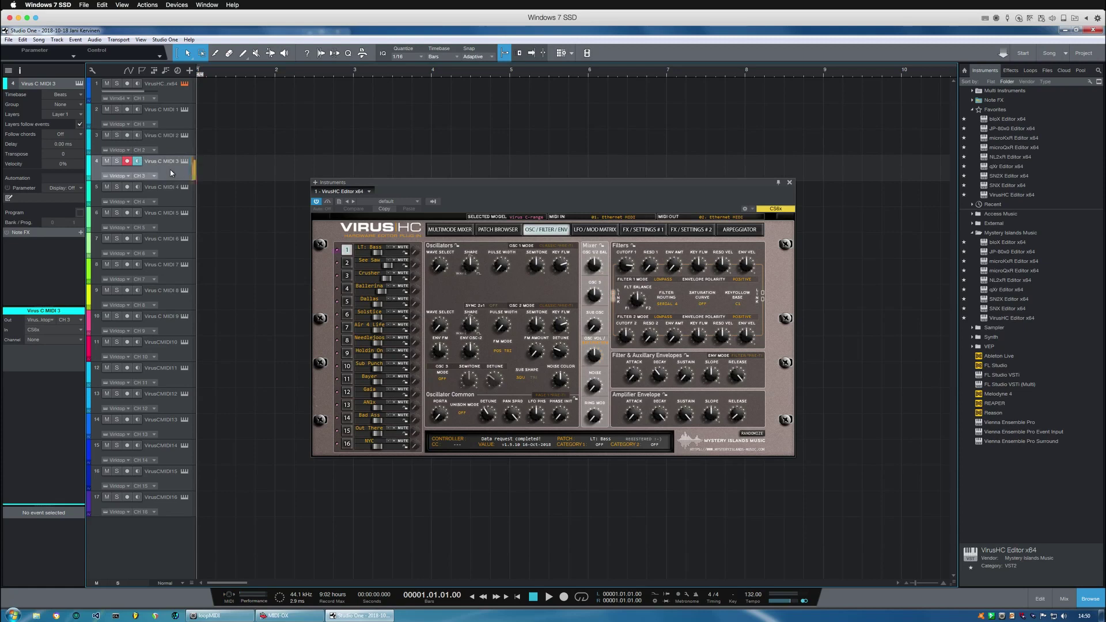
pyautogui.click(173, 200)
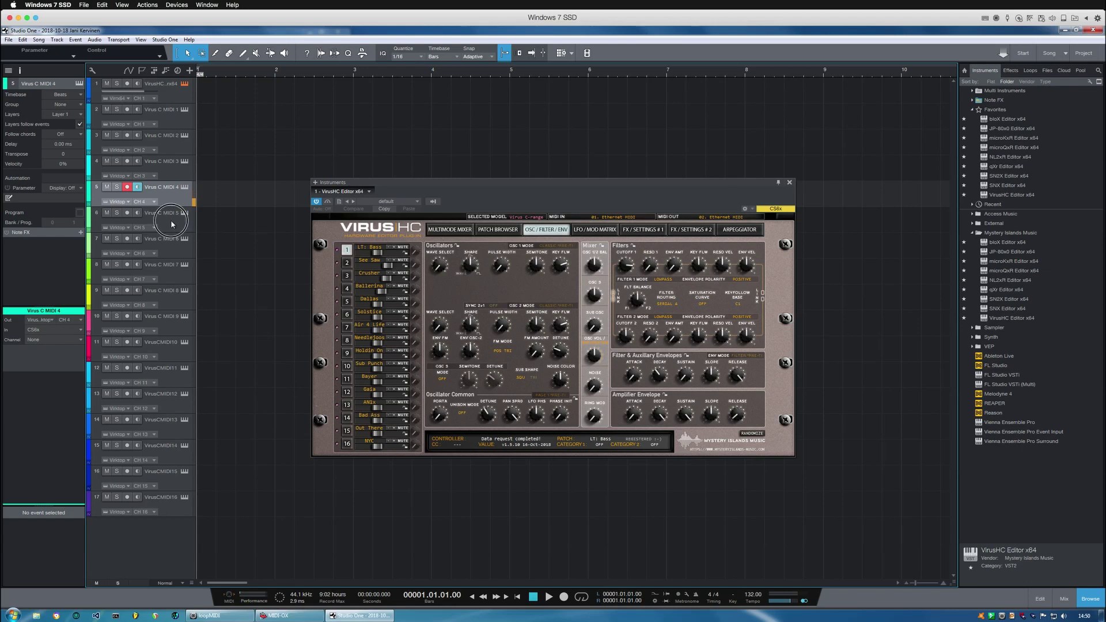
pyautogui.click(171, 219)
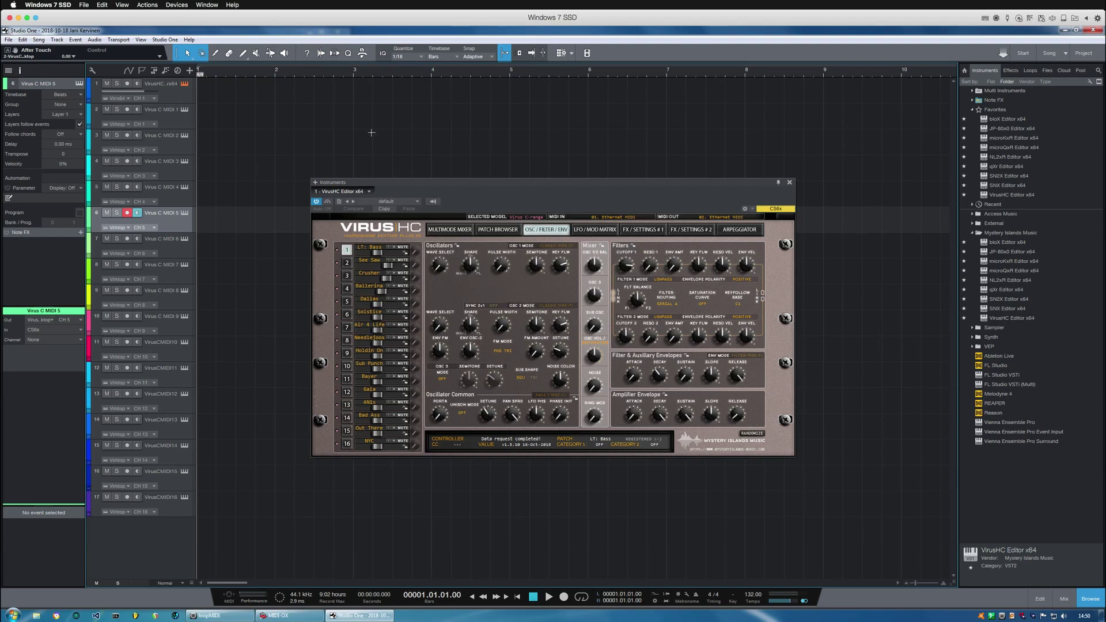
# Check MIDI IN inputs, then uncheck hardware Note Messages in Advanced MIDI Settings, back on the patch browser.
pyautogui.click(614, 218)
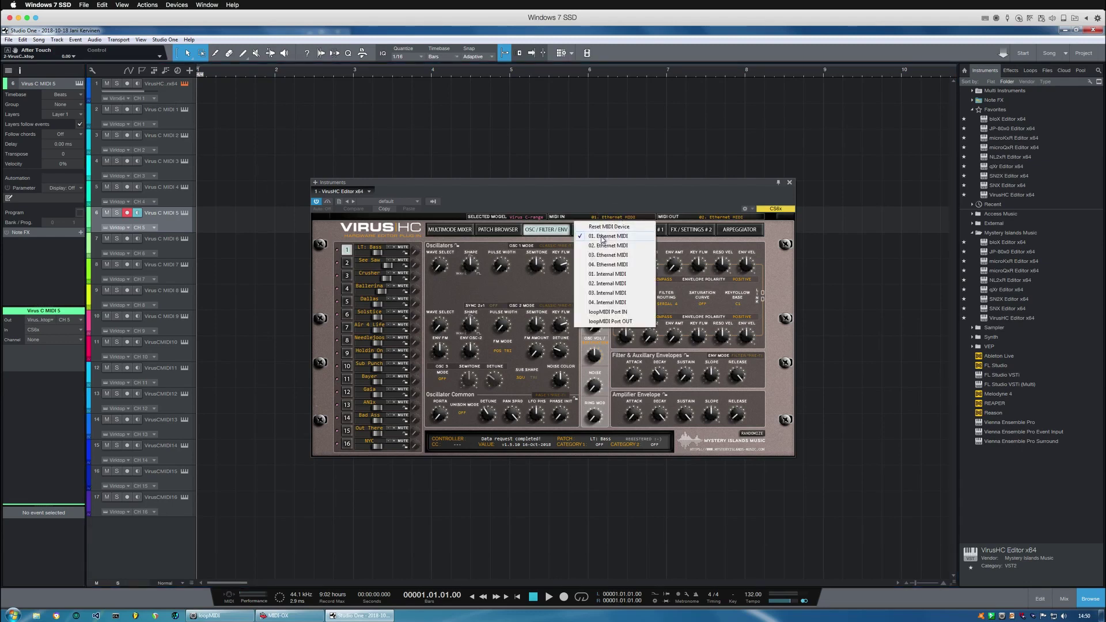
pyautogui.click(622, 203)
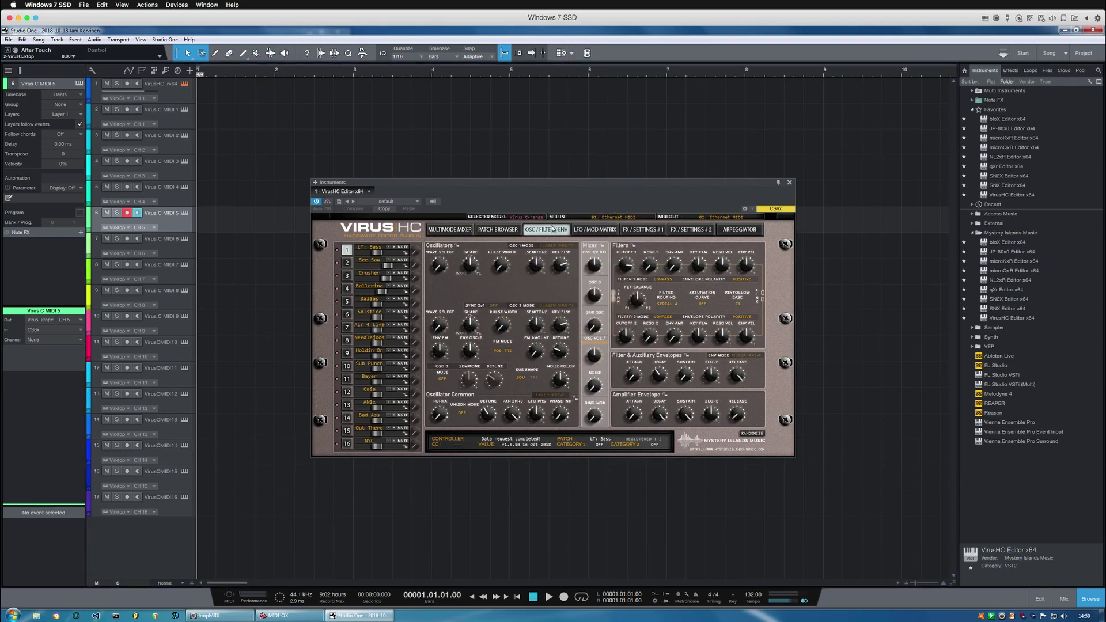
pyautogui.click(498, 229)
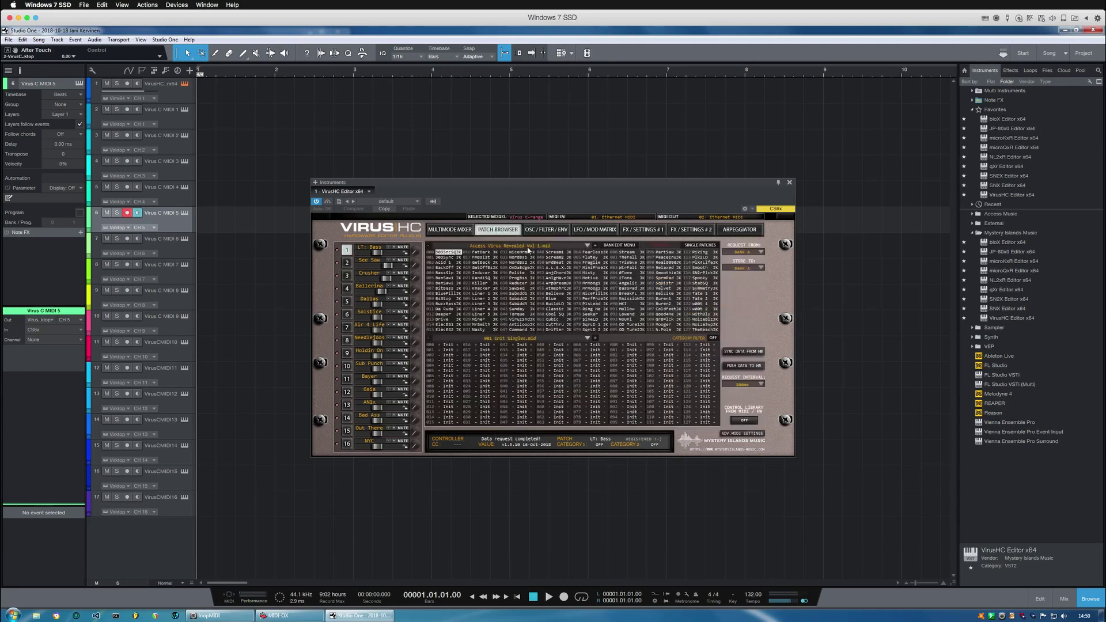
pyautogui.click(738, 434)
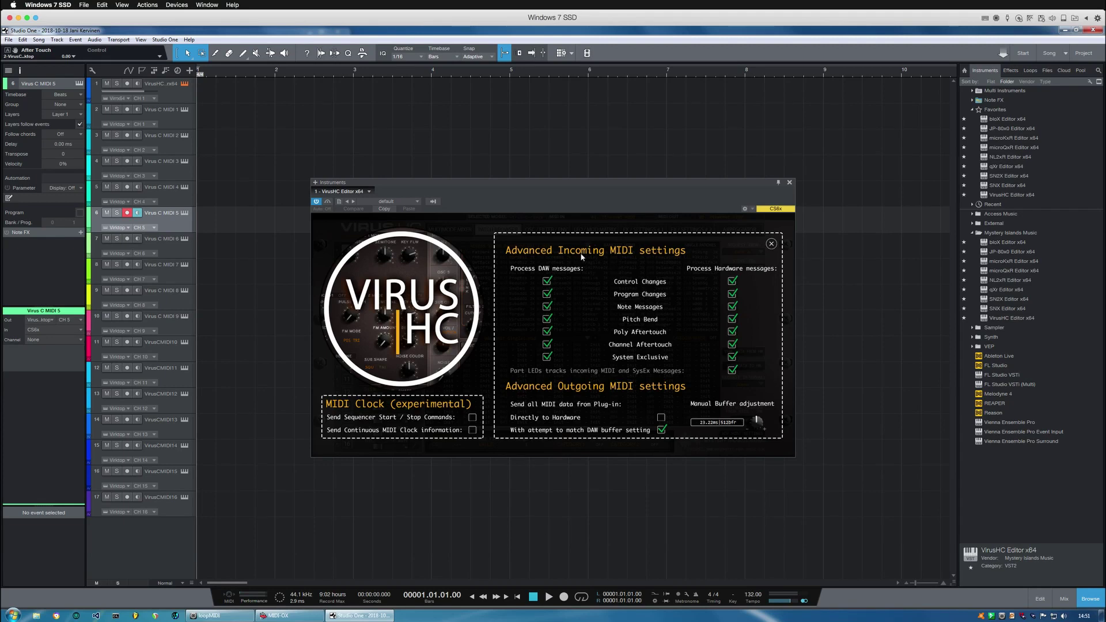
pyautogui.click(731, 307)
pyautogui.click(771, 243)
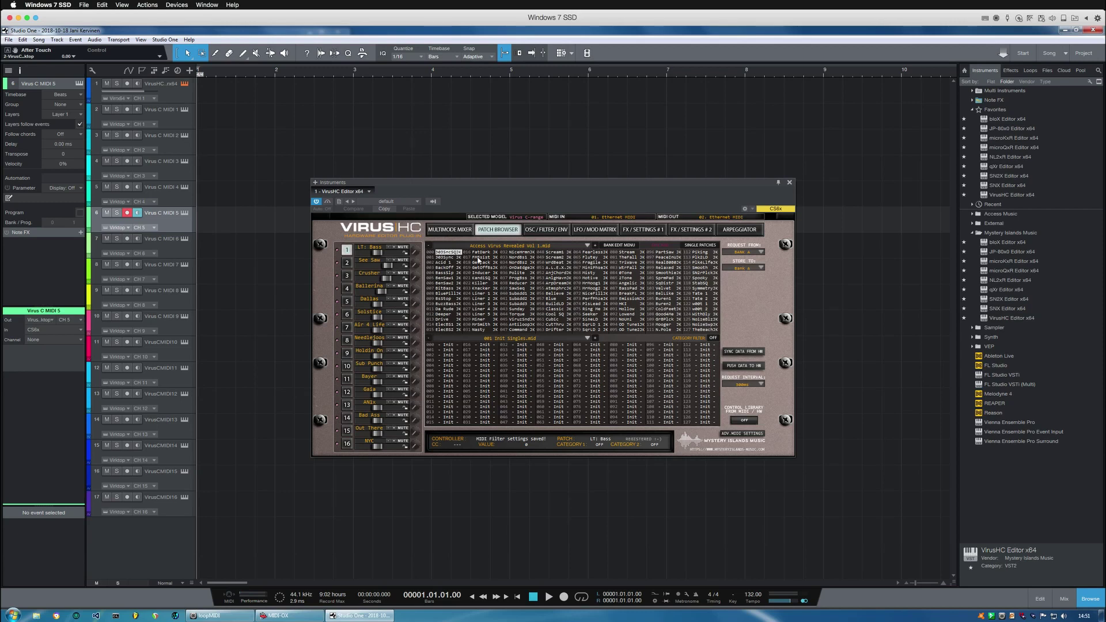
# Move the track selection up and re-arm the Virus C MIDI 1 track.
pyautogui.press('Up')
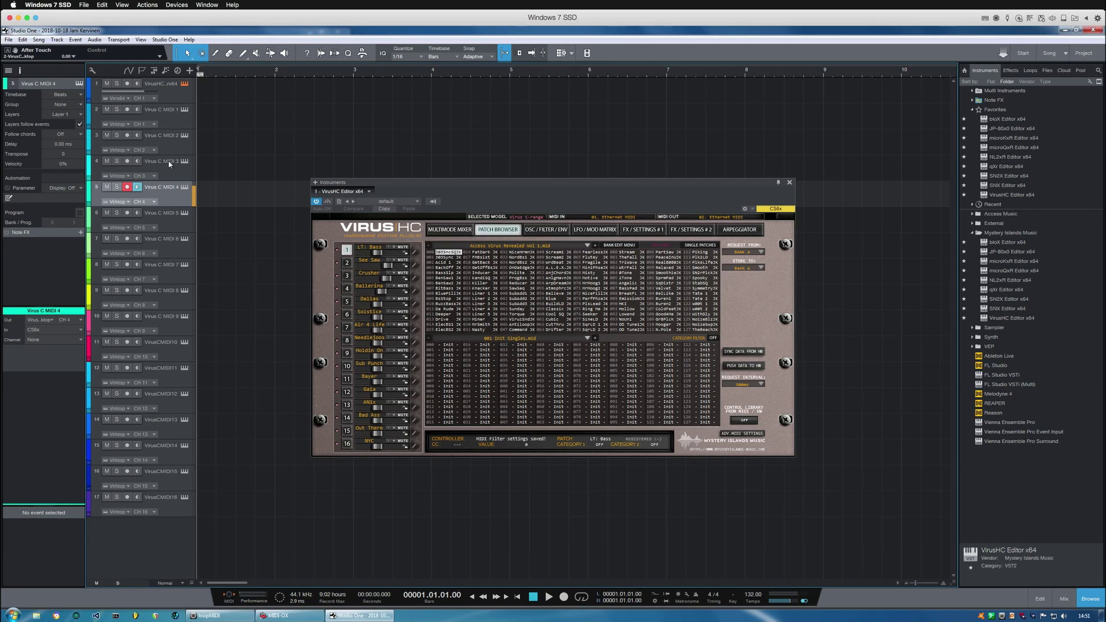
pyautogui.click(192, 122)
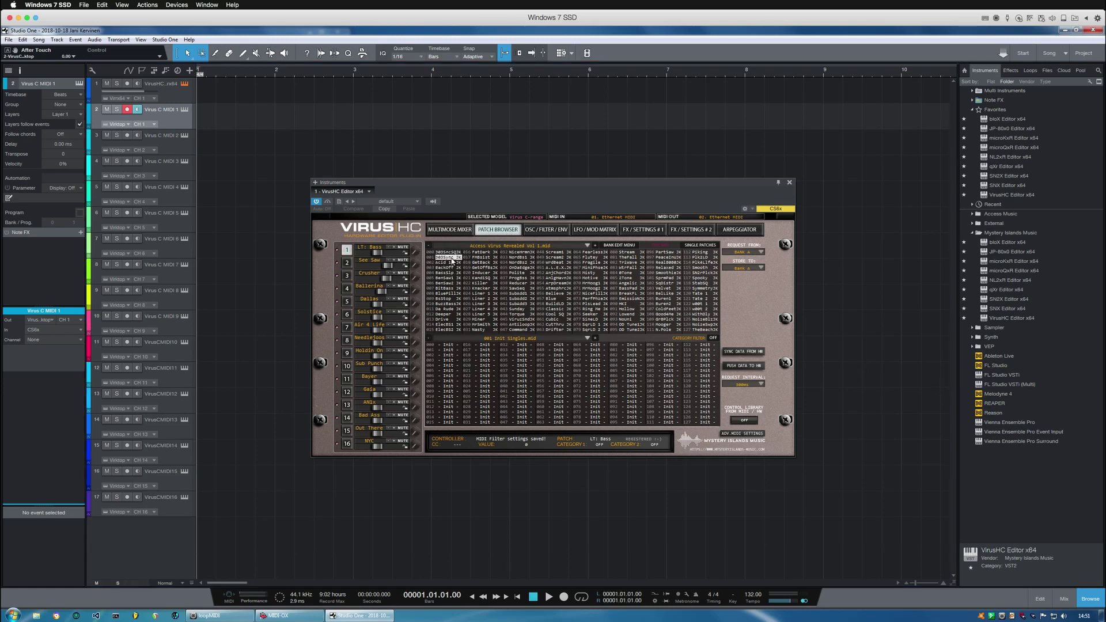
# Load Virus Factory Bank A.MID above and Access Virus Revealed Vol 1 below, checking the Bank Edit Menu.
pyautogui.click(587, 246)
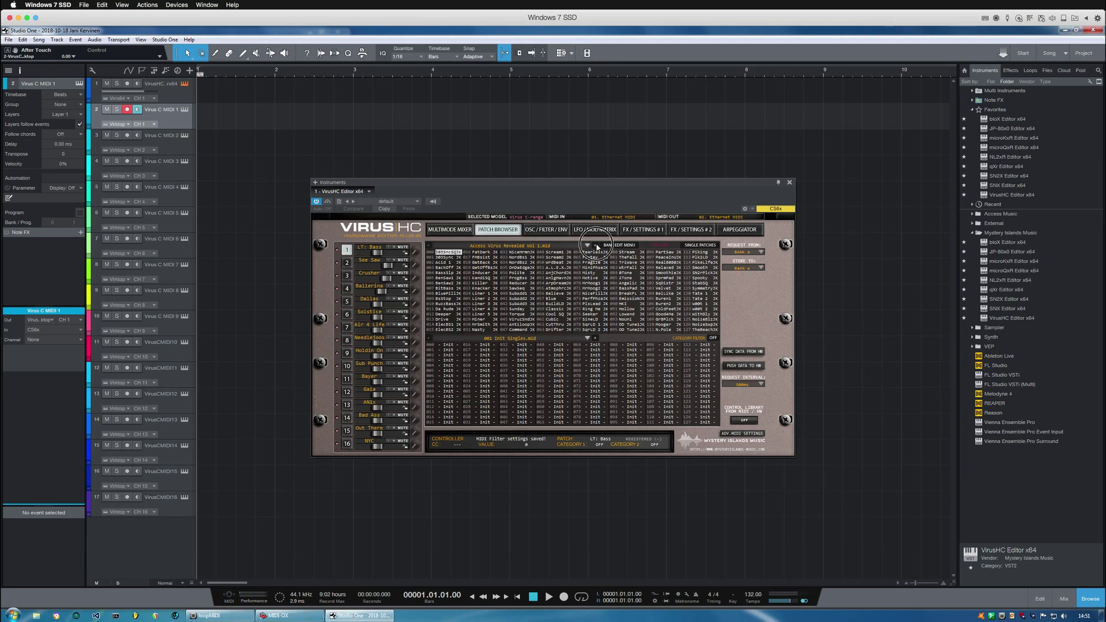
pyautogui.click(595, 339)
pyautogui.click(596, 339)
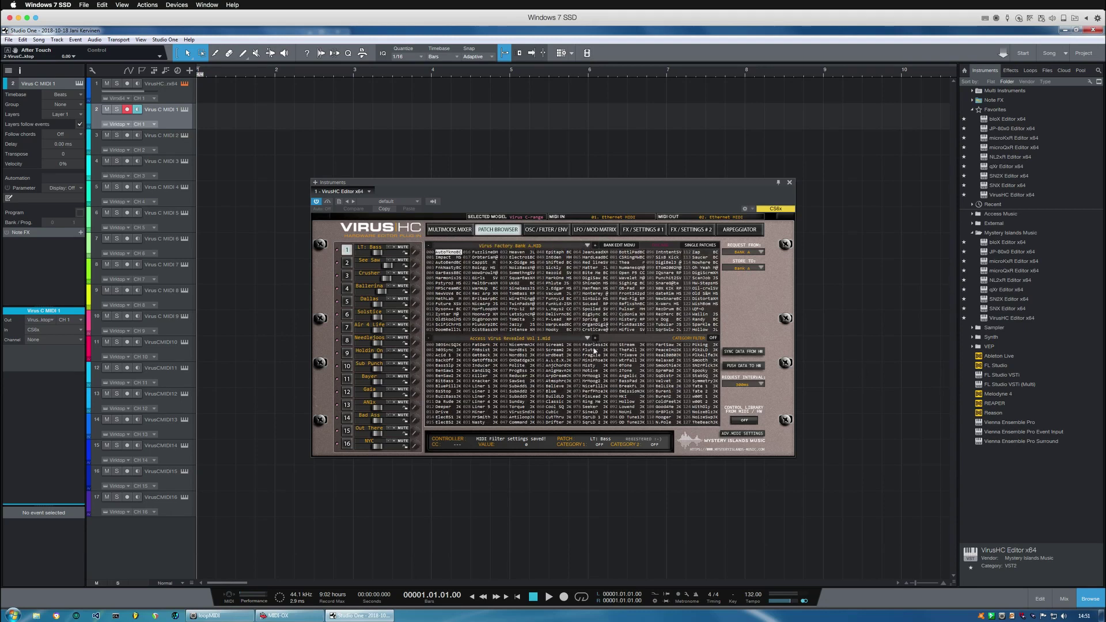
pyautogui.click(613, 248)
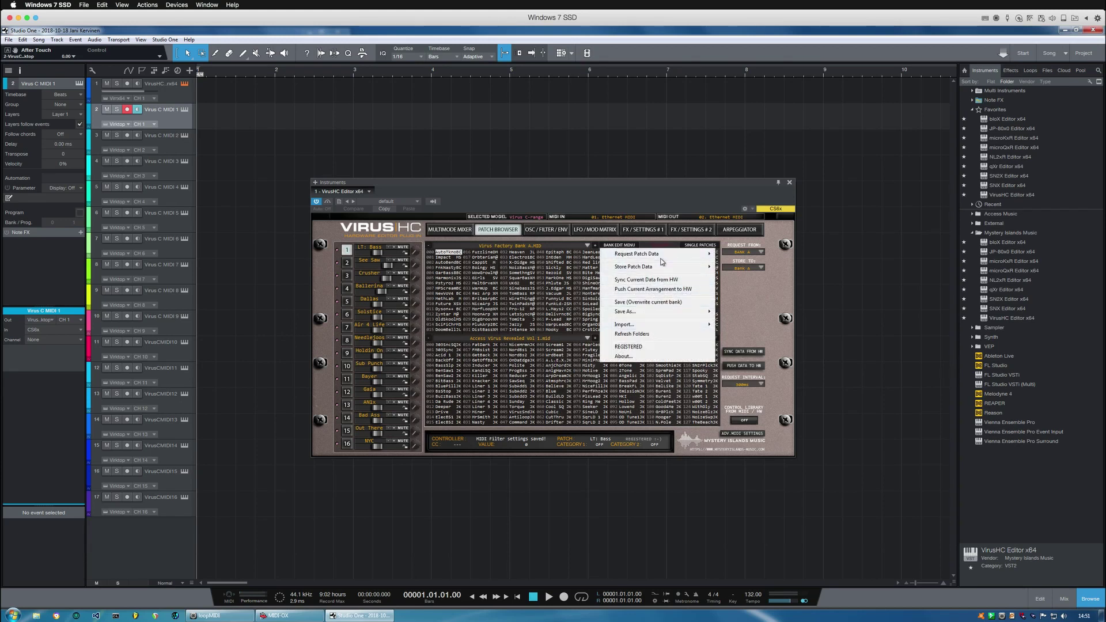
pyautogui.moveTo(663, 257)
pyautogui.click(775, 334)
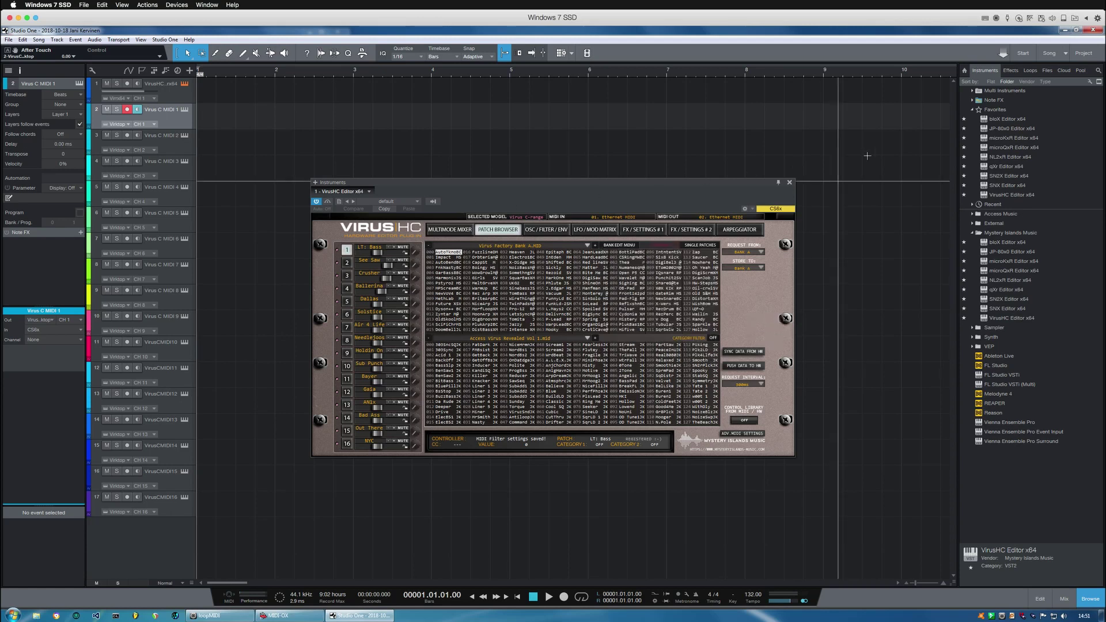